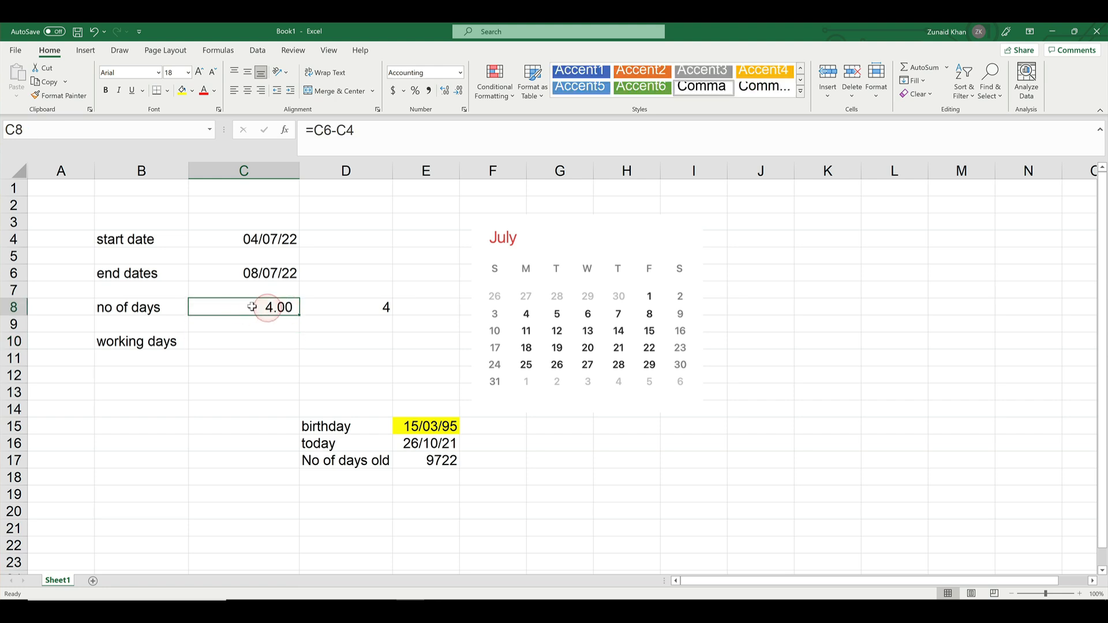
# Calculate the working days in D10 with NETWORKDAYS, using start date C4 and end date C6
pyautogui.click(358, 306)
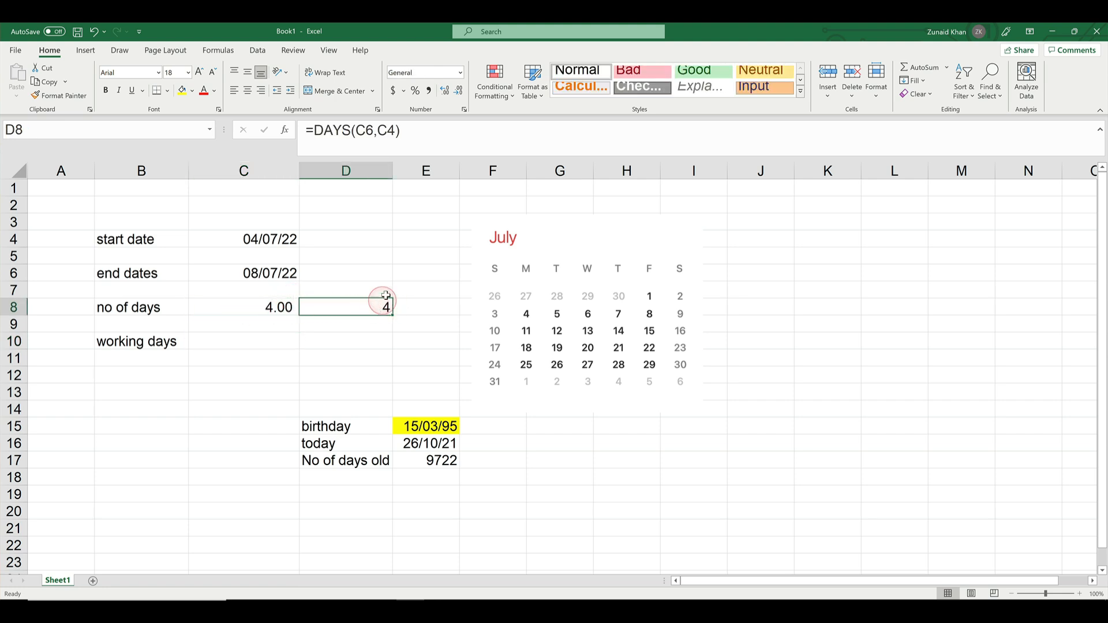
pyautogui.click(218, 341)
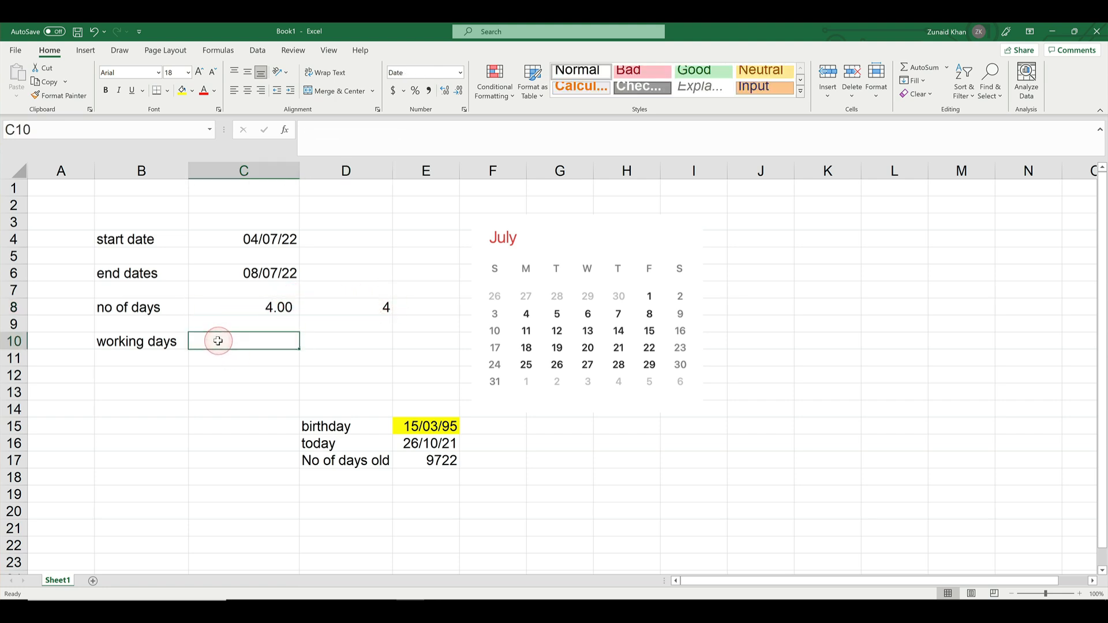
pyautogui.click(352, 347)
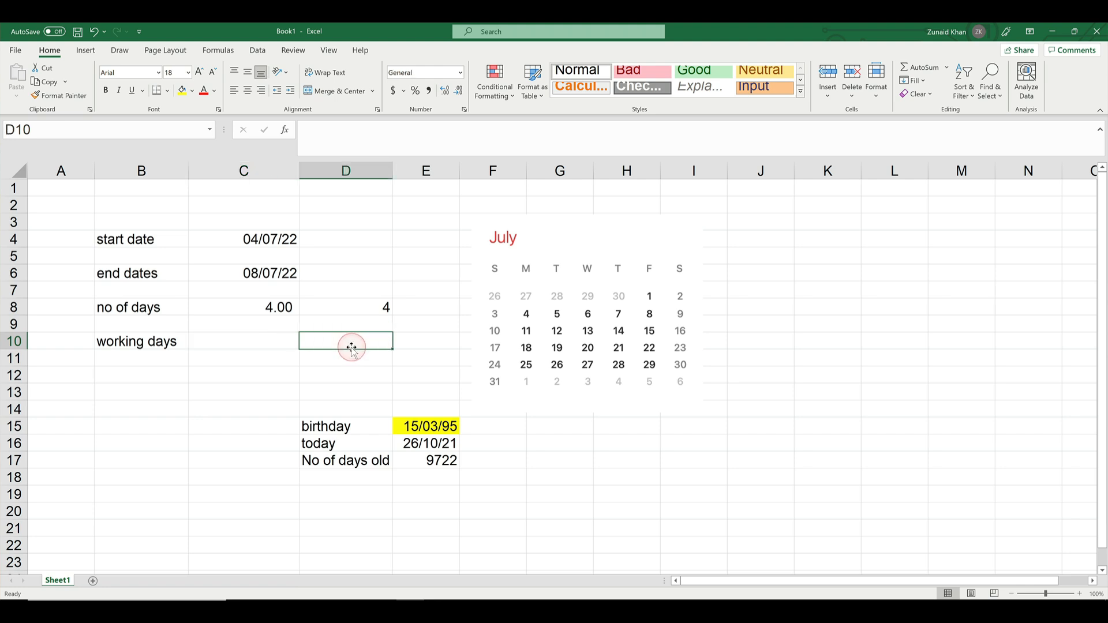
pyautogui.write('=netw')
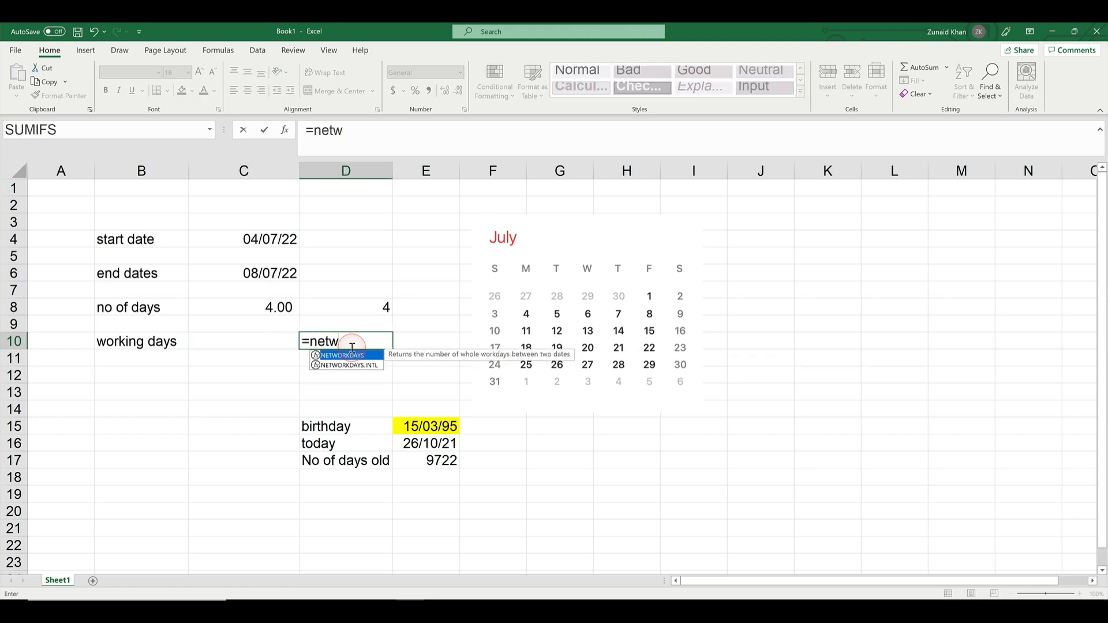
pyautogui.press('Tab')
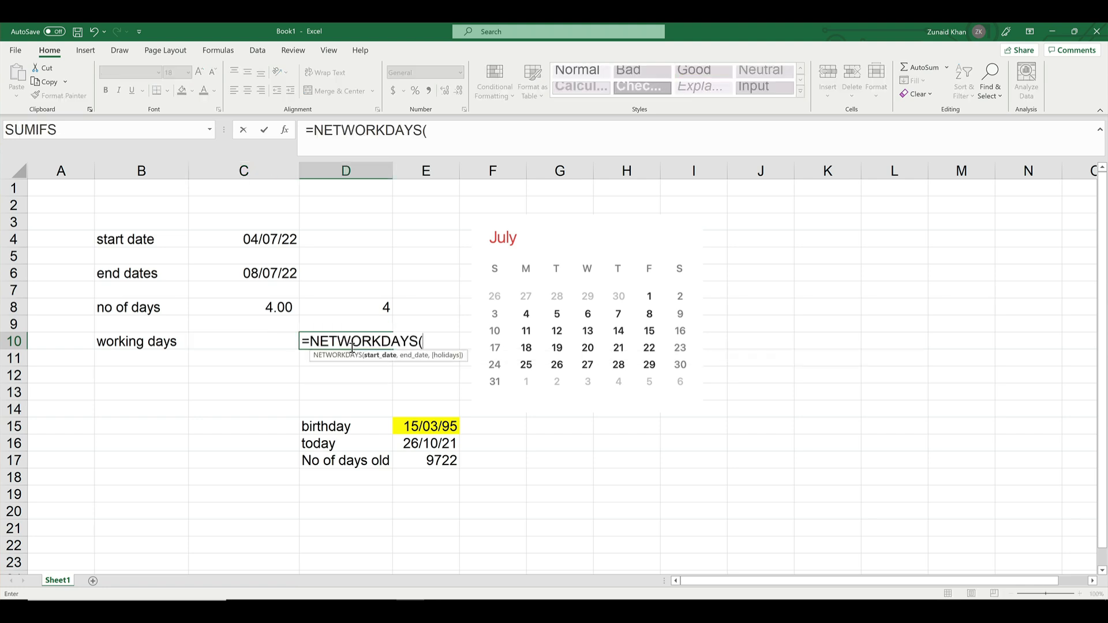
pyautogui.click(232, 238)
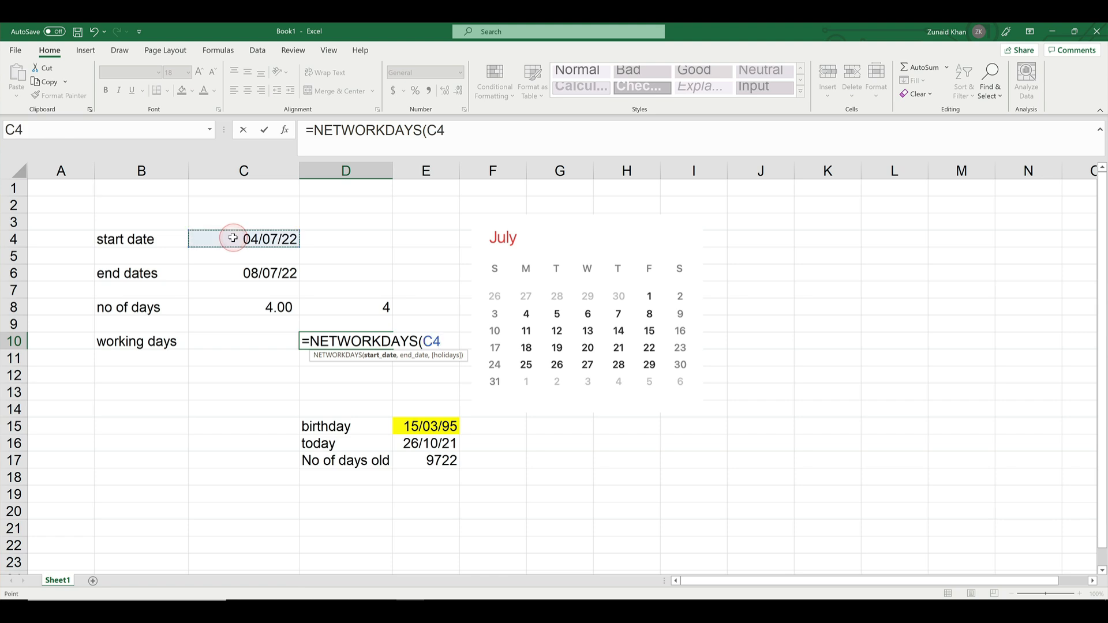
pyautogui.write(',')
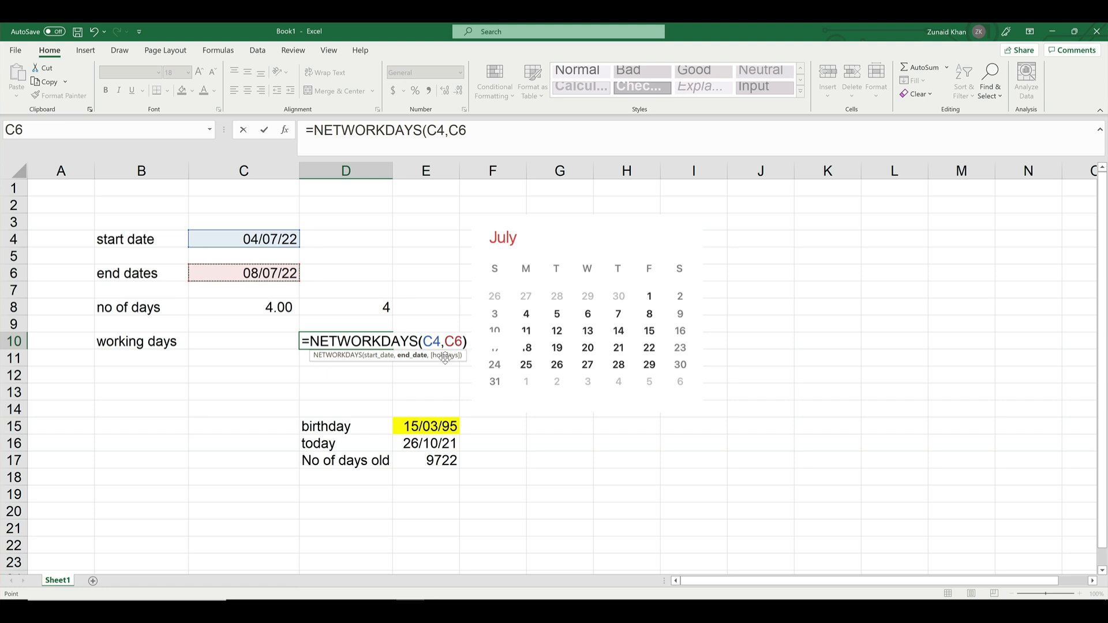
pyautogui.write(')')
pyautogui.press('Return')
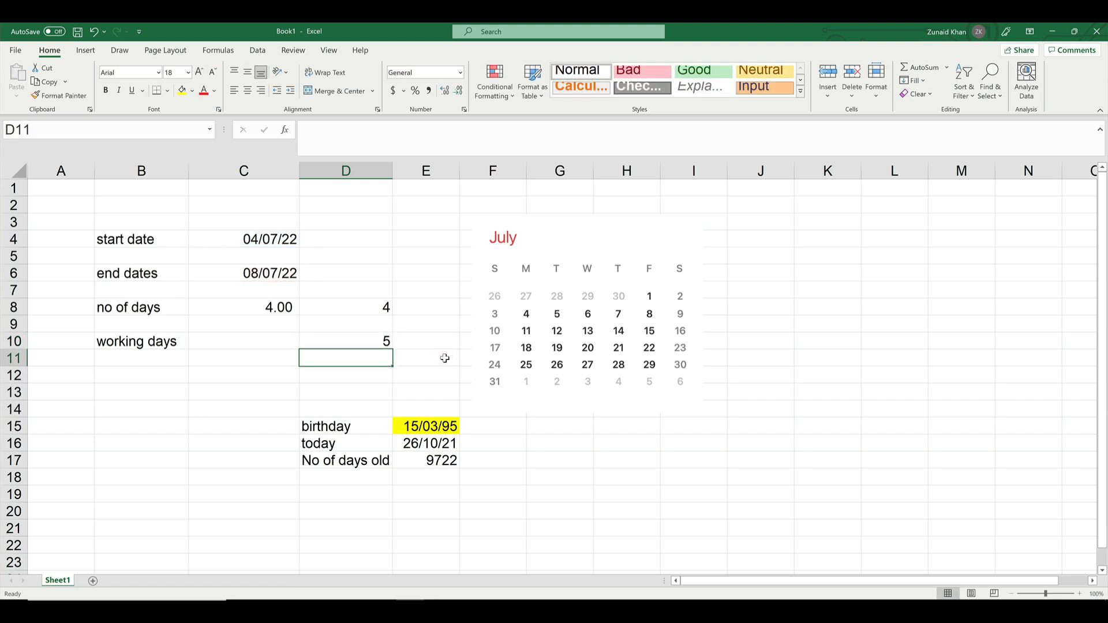
# Compare the NETWORKDAYS formula in D10 with the DAYS formula in D8
pyautogui.press('Up')
pyautogui.click(444, 304)
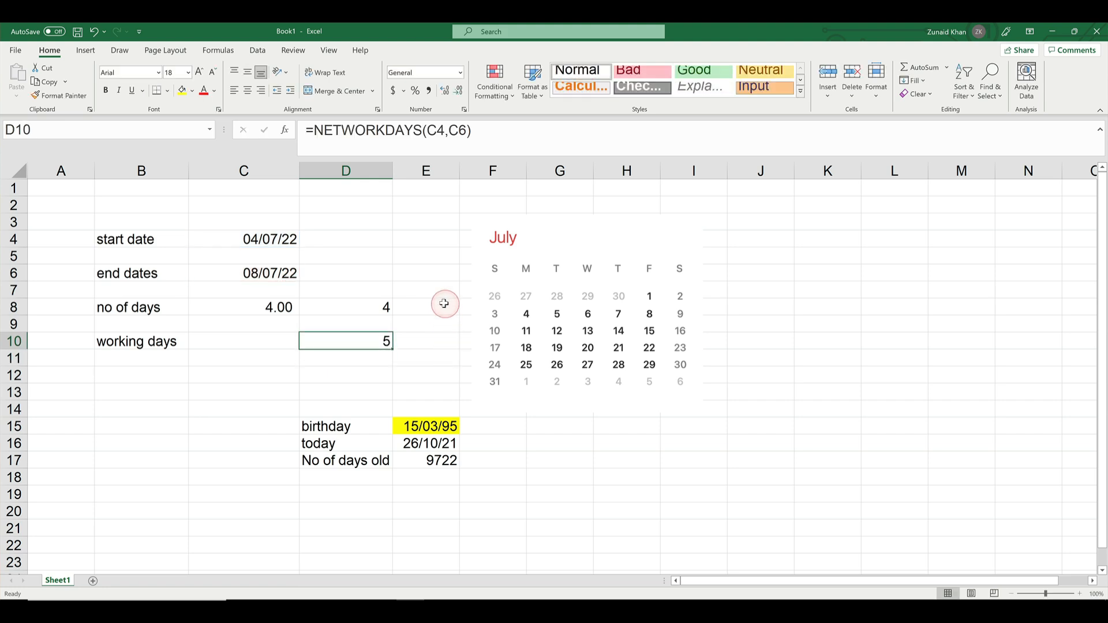
pyautogui.press('F2')
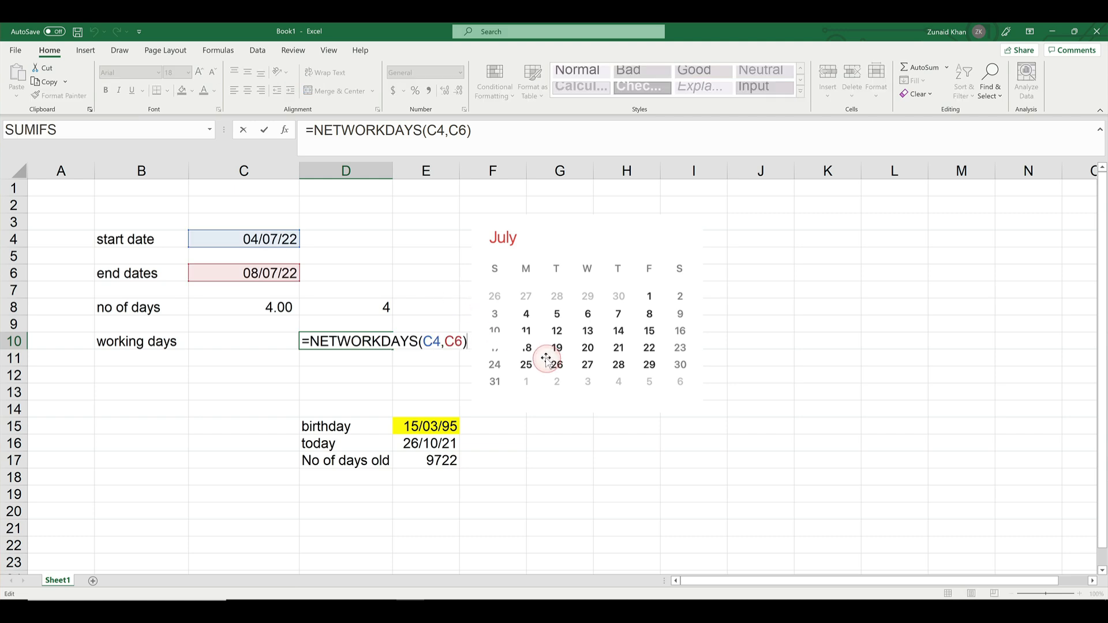
pyautogui.hotkey('ctrl', 'Return')
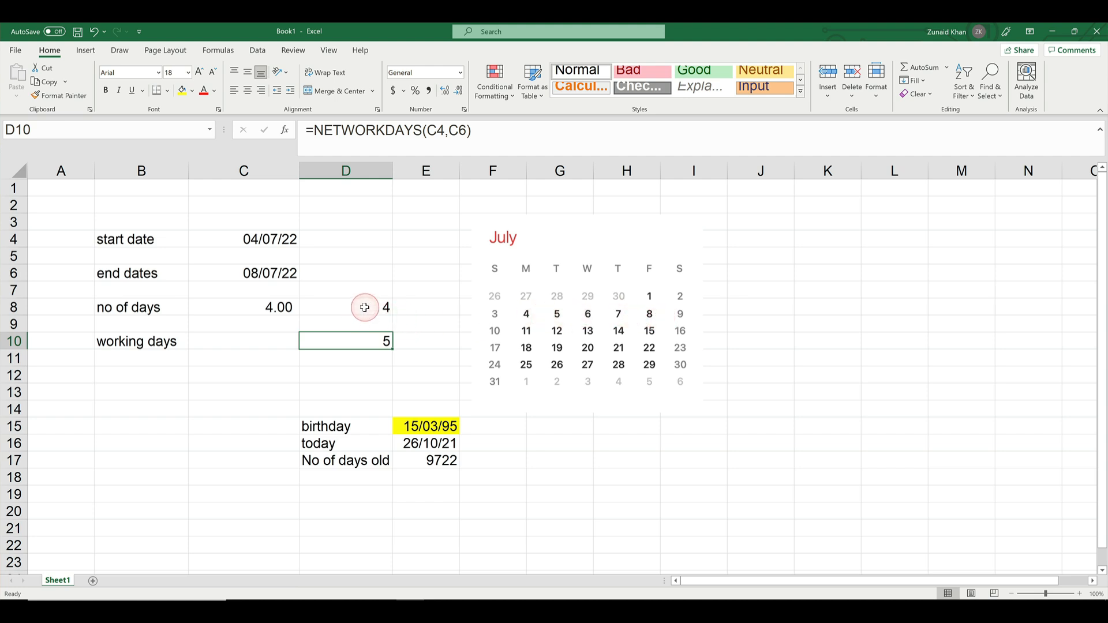
pyautogui.click(365, 308)
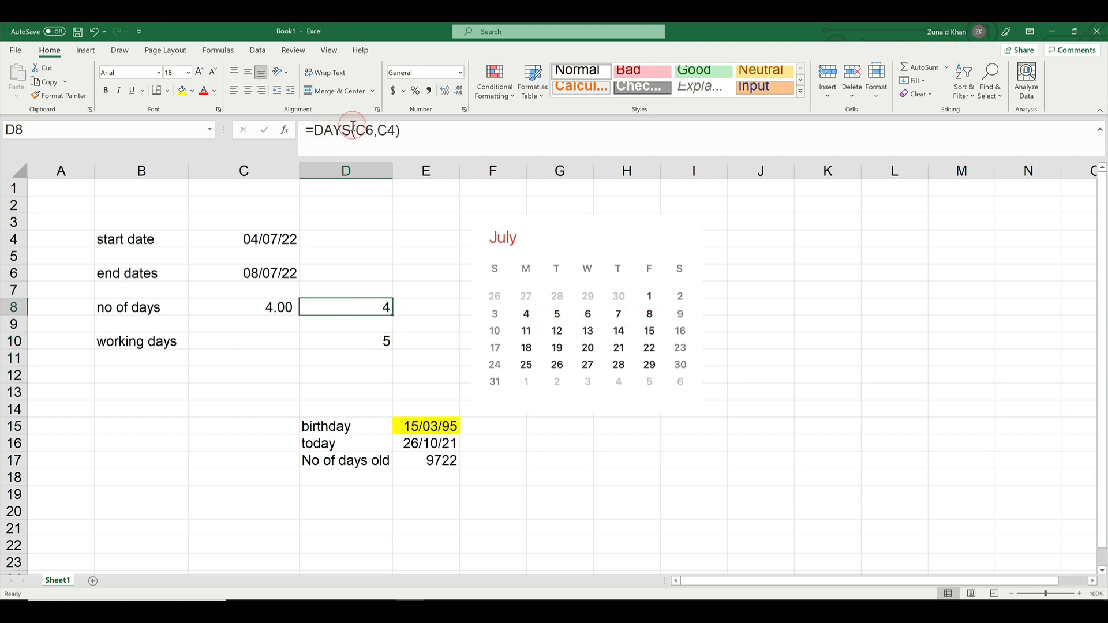
pyautogui.click(349, 348)
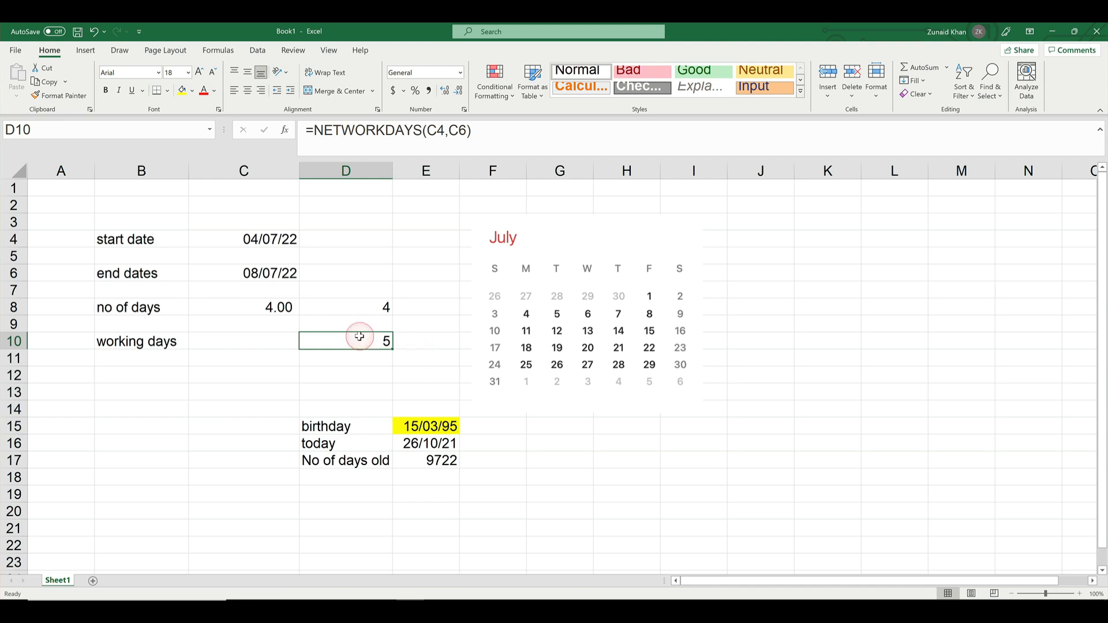
# Change the start date in C4 to 01/07/2022 and check the day counts in D8 and D10
pyautogui.click(239, 242)
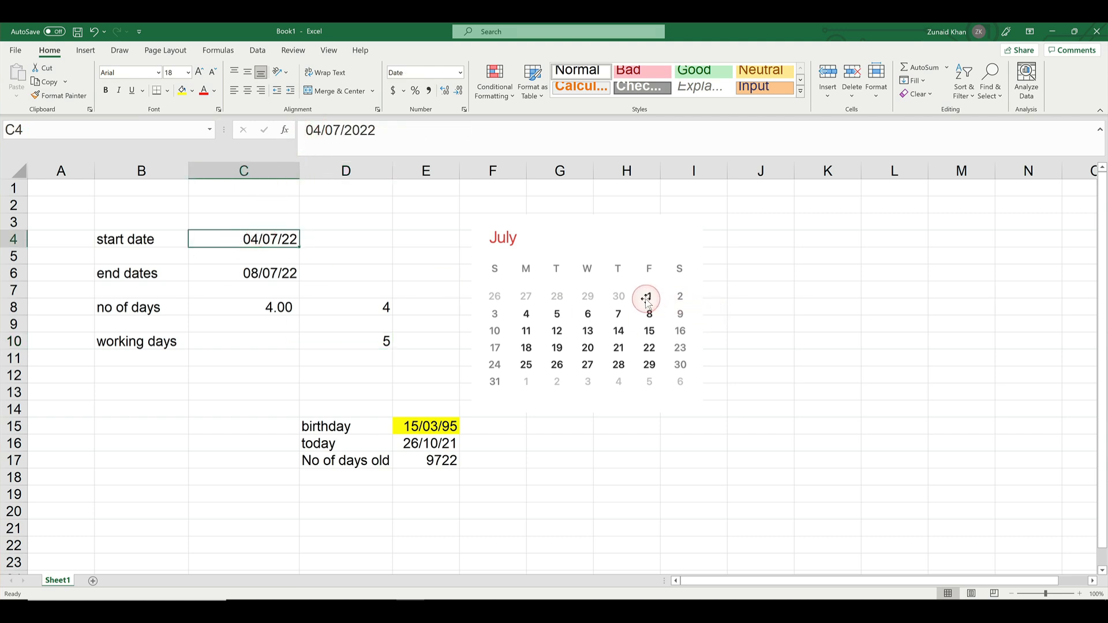
pyautogui.click(322, 130)
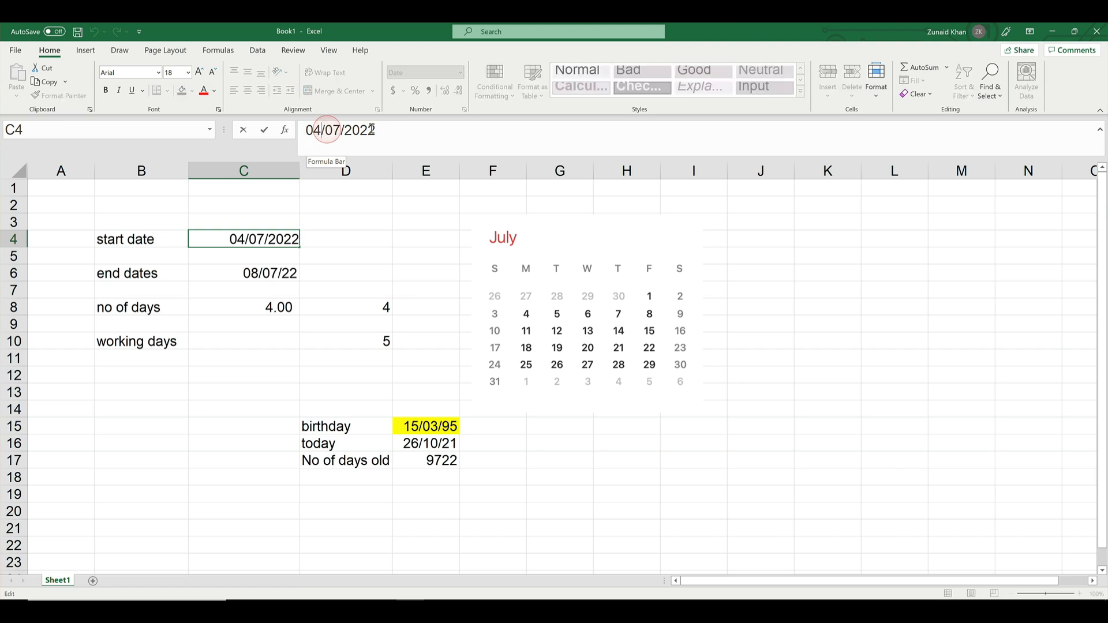
pyautogui.press('BackSpace')
pyautogui.write('1')
pyautogui.press('Return')
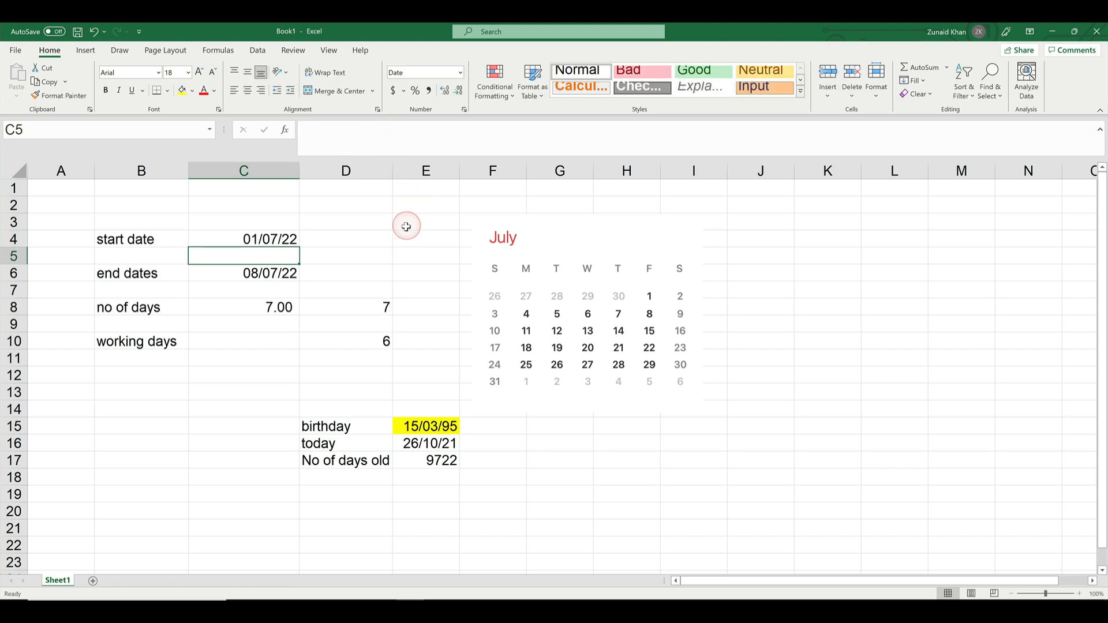
pyautogui.click(369, 307)
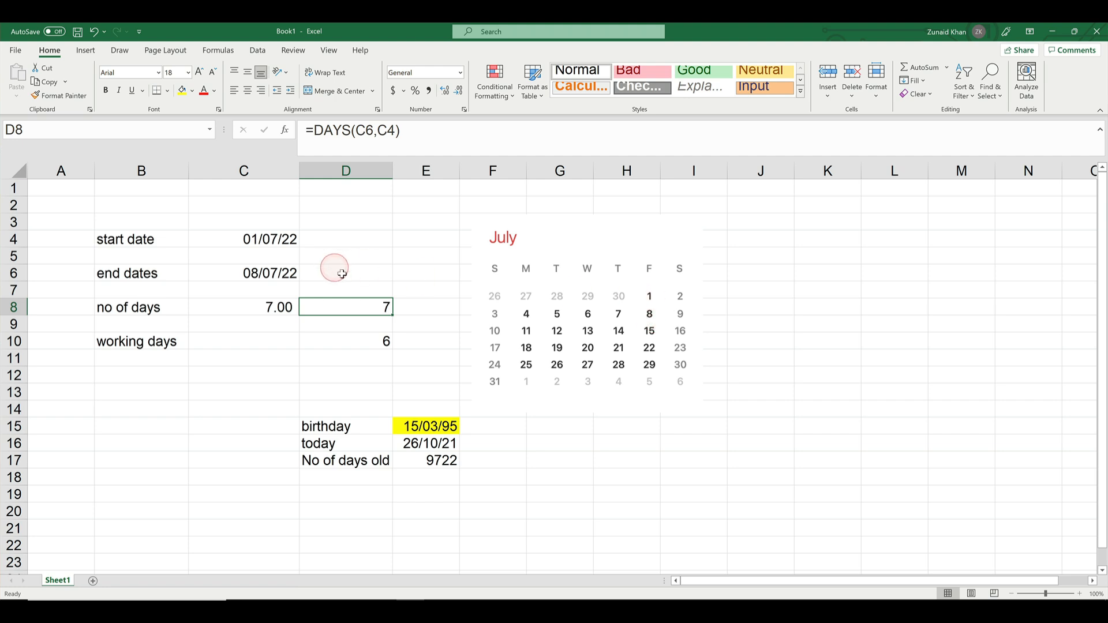
pyautogui.click(363, 342)
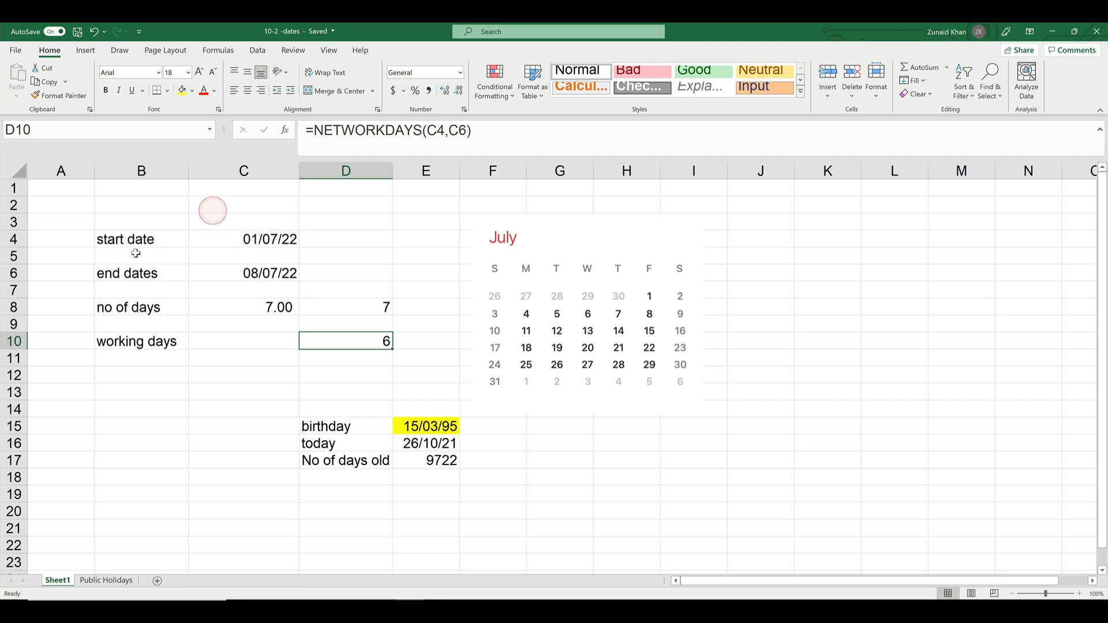
# Set the start date in C4 to 01/01/2022
pyautogui.click(283, 238)
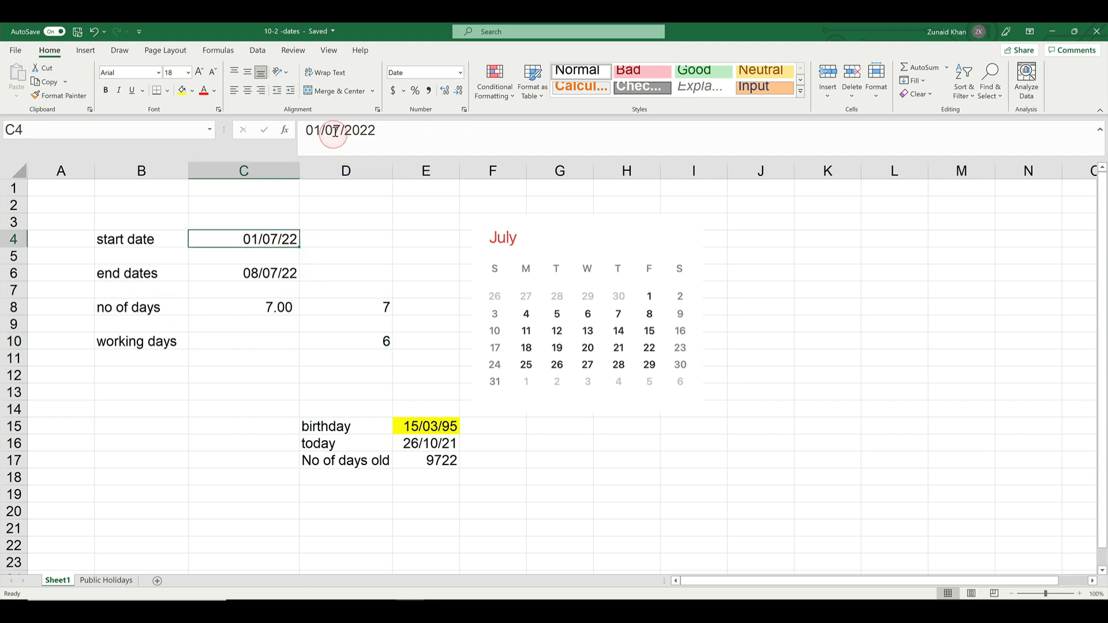
pyautogui.click(365, 130)
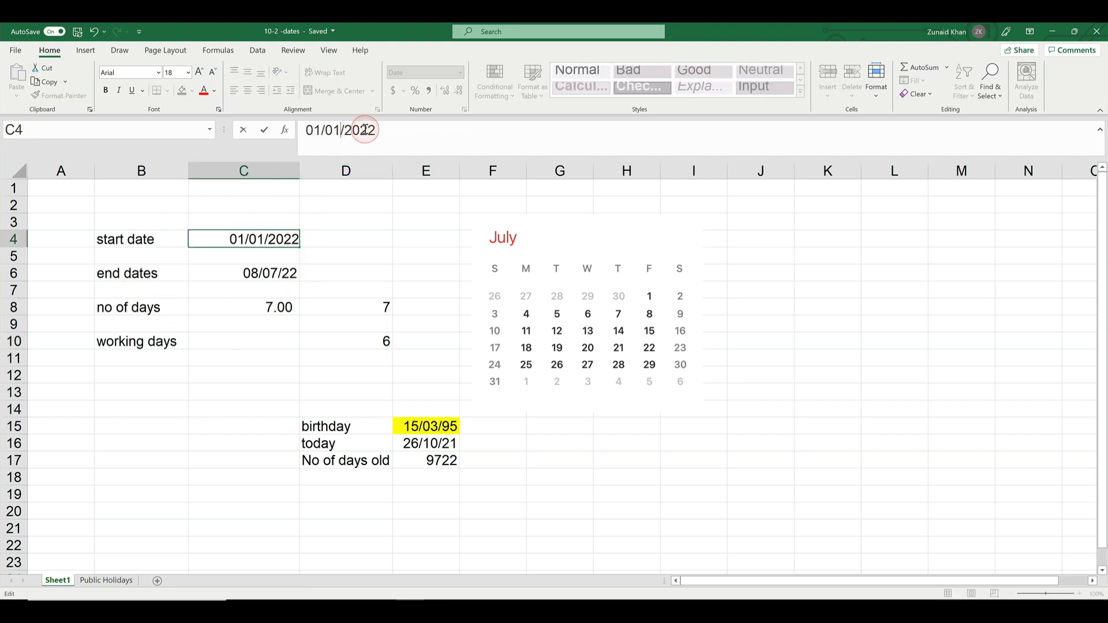
pyautogui.press('Return')
# Set the end date in C6 to 31/12/2022
pyautogui.click(242, 272)
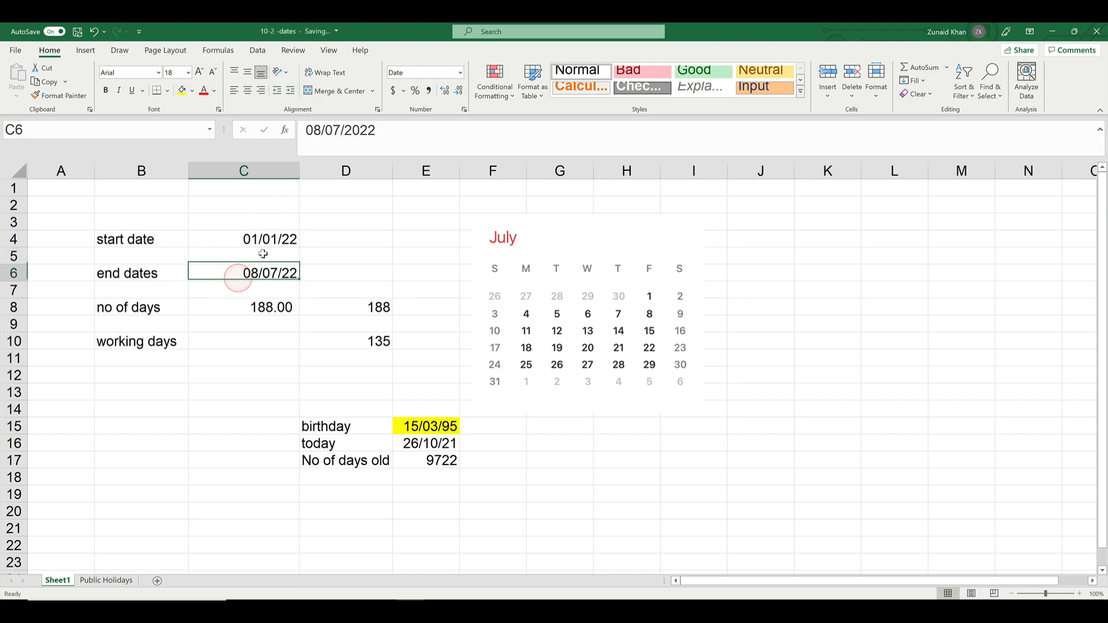
pyautogui.click(320, 132)
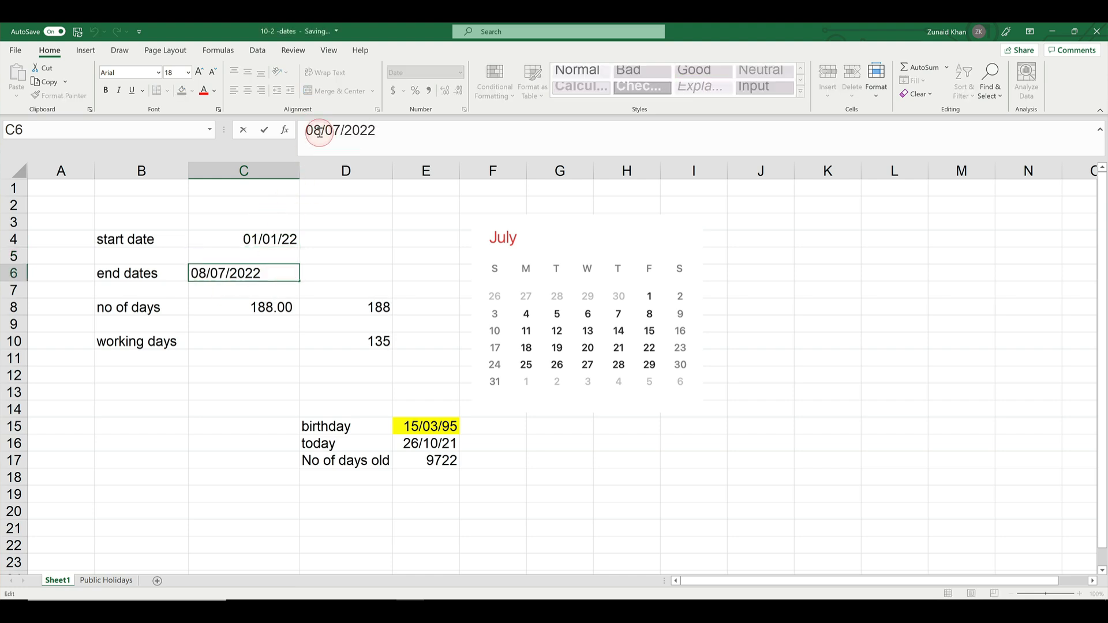
pyautogui.press('BackSpace')
pyautogui.press('BackSpace')
pyautogui.write('1')
pyautogui.press('BackSpace')
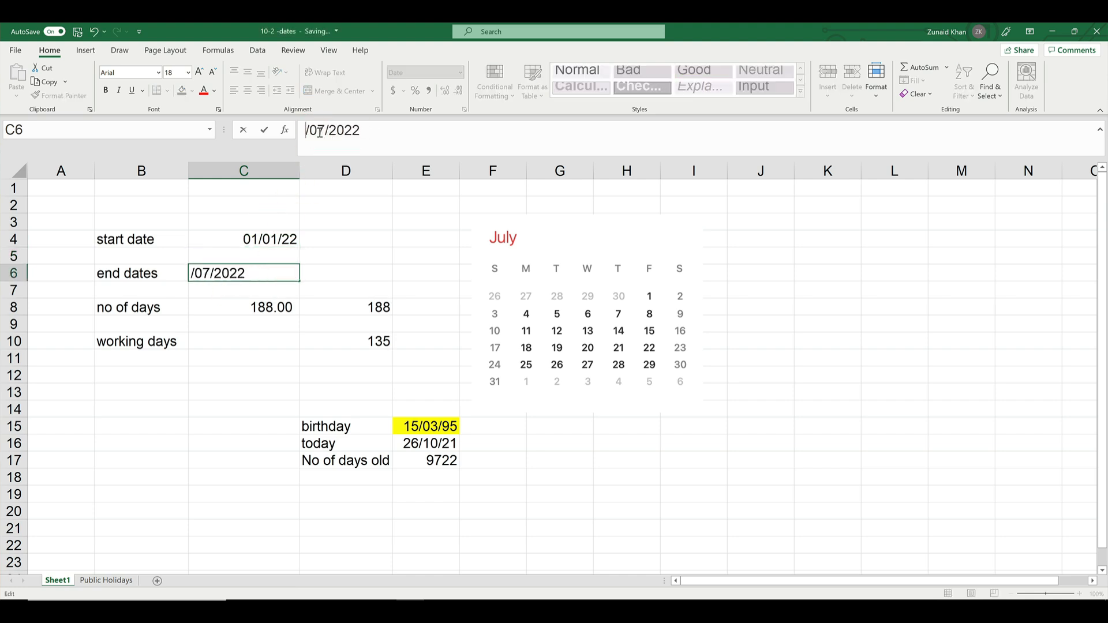
pyautogui.write('31')
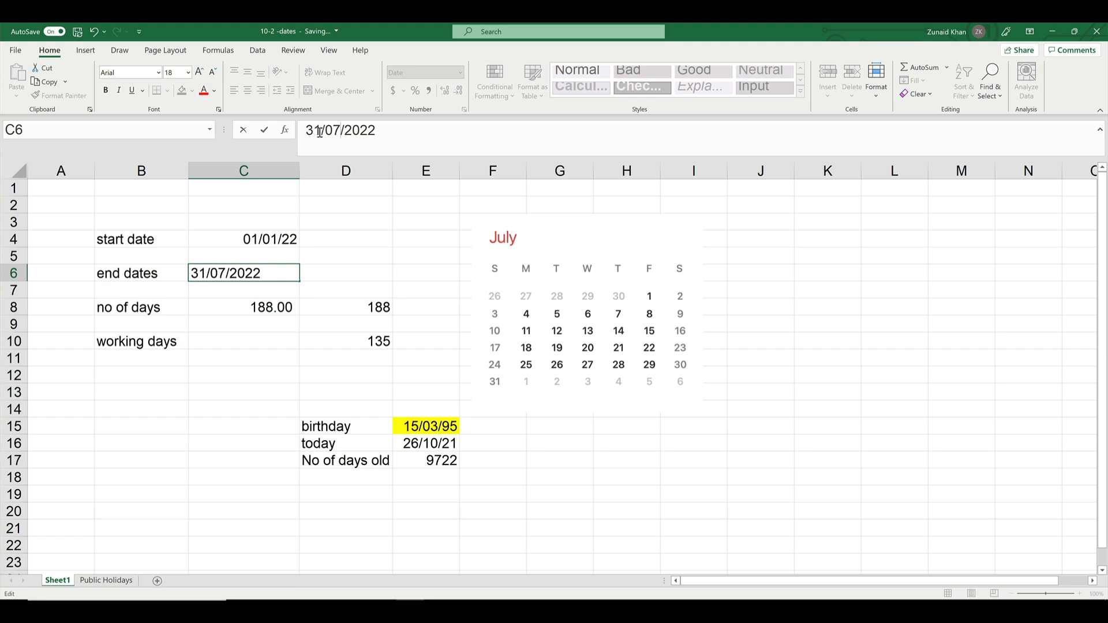
pyautogui.press('Delete')
pyautogui.press('Delete')
pyautogui.press('Delete')
pyautogui.write('/12')
pyautogui.press('Return')
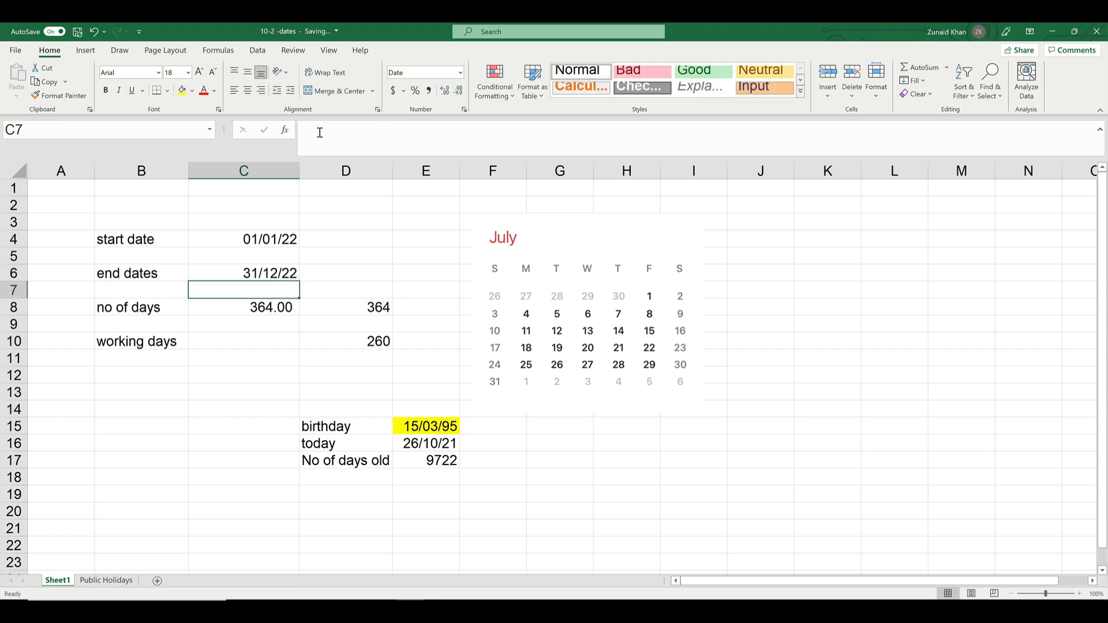
# Check the day counts in D8 and D10 and examine the optional holidays argument of the NETWORKDAYS formula
pyautogui.click(369, 312)
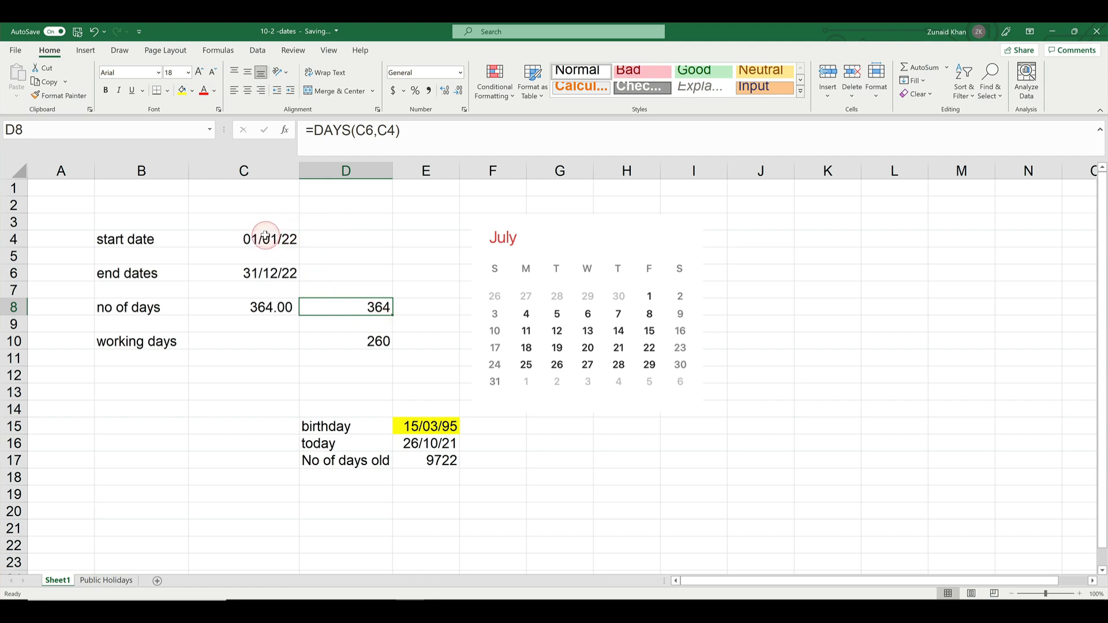
pyautogui.click(348, 345)
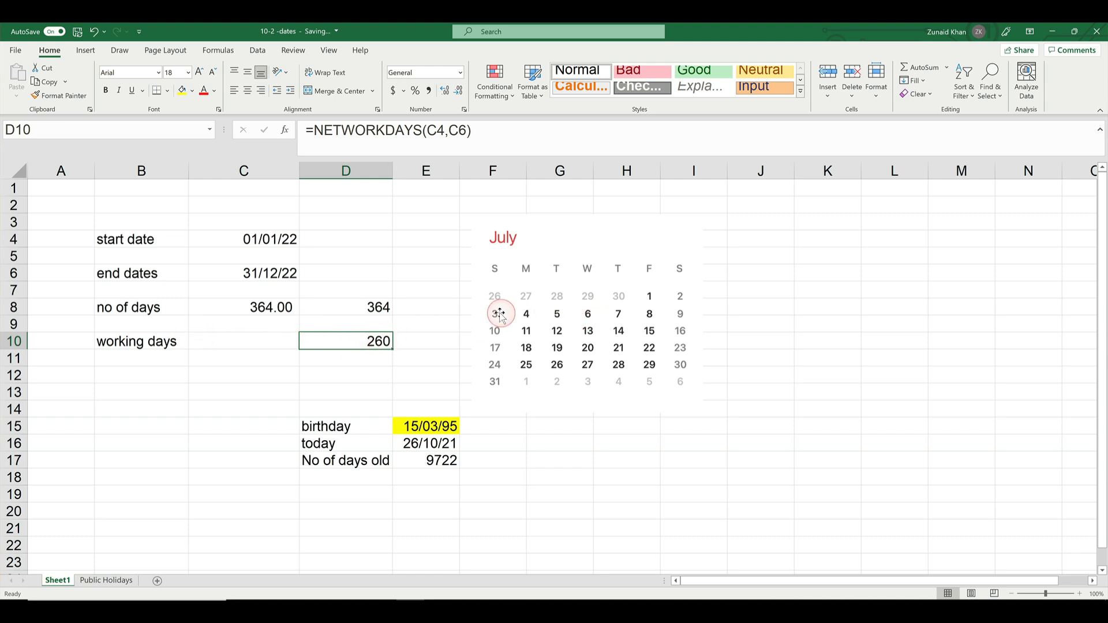
pyautogui.click(155, 341)
pyautogui.click(354, 343)
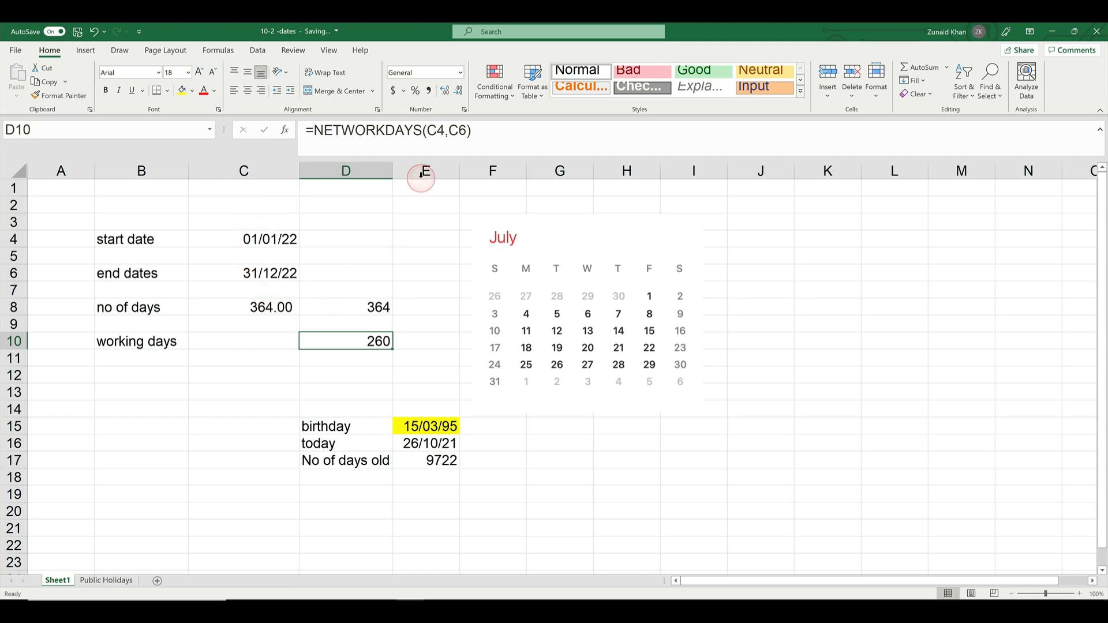
pyautogui.click(465, 131)
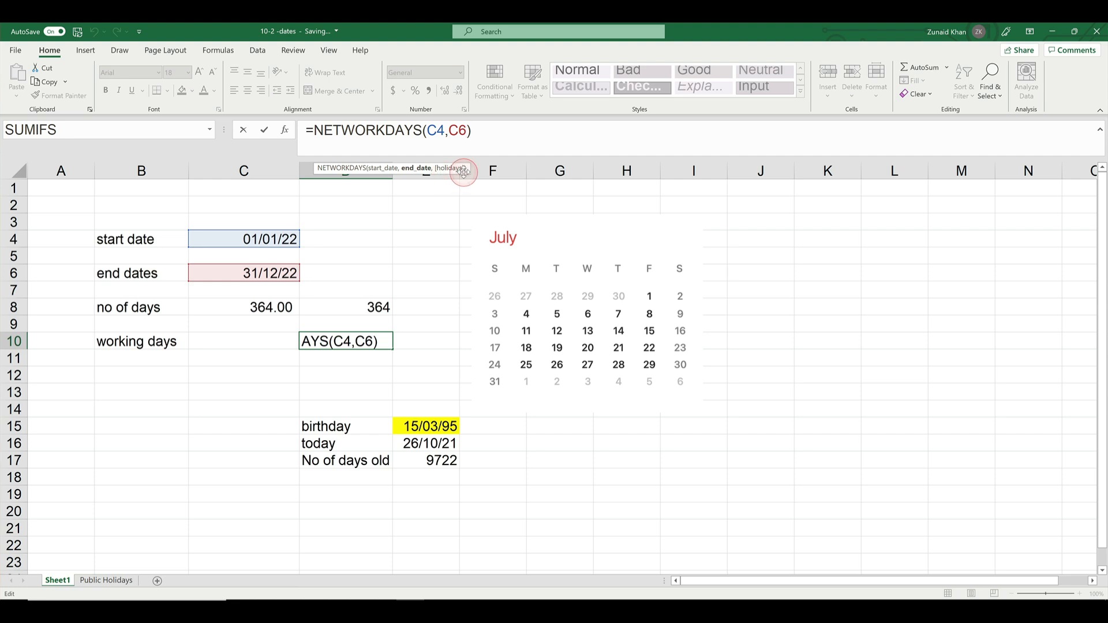
pyautogui.hotkey('ctrl', 'Return')
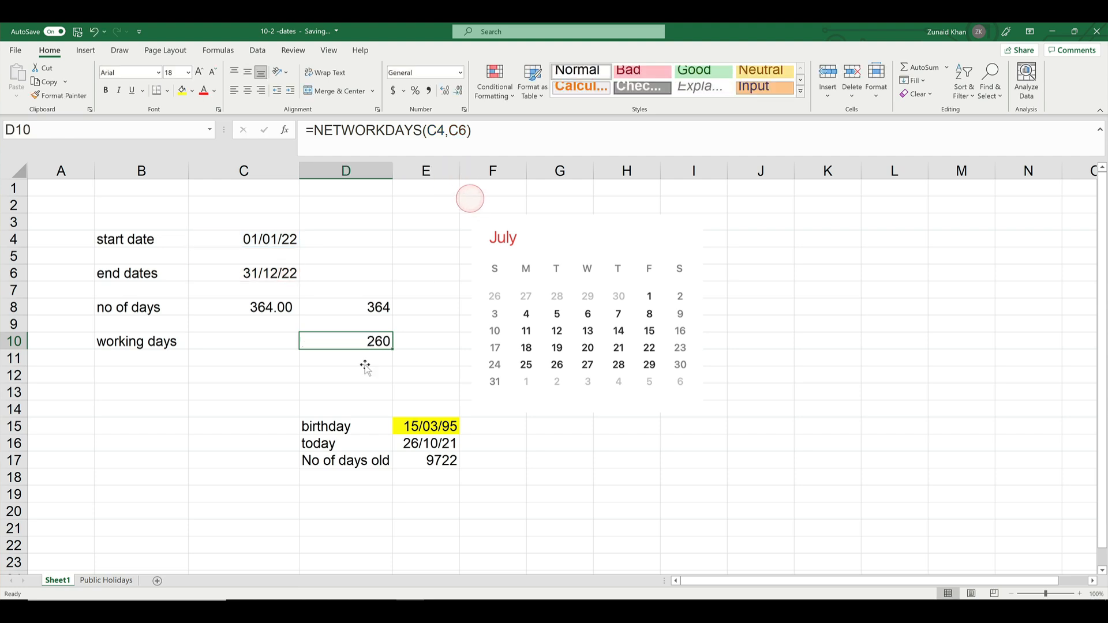
# Name the dates in B1:B12 of the Public Holidays sheet publicholidays and return to Sheet1
pyautogui.click(116, 583)
pyautogui.moveTo(314, 187); pyautogui.dragTo(309, 377)
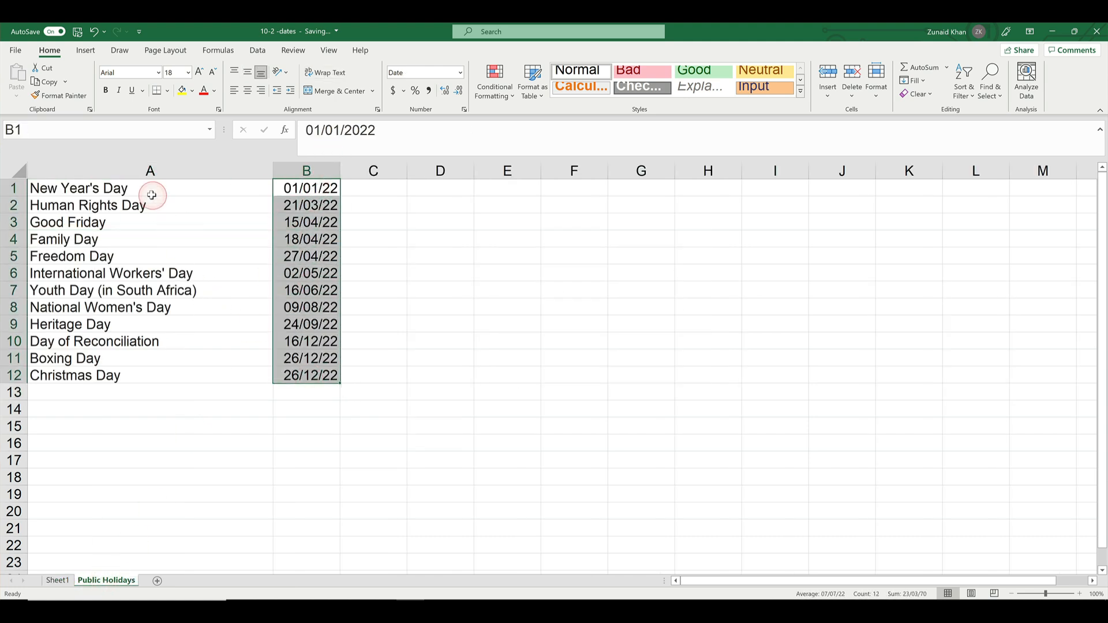
pyautogui.click(56, 130)
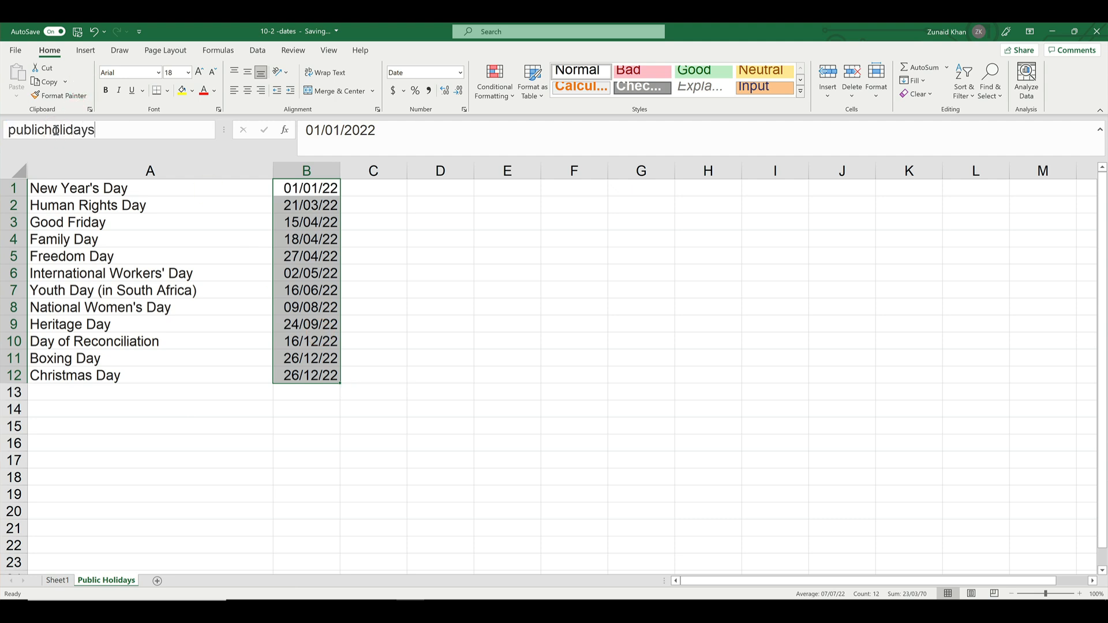
pyautogui.press('Return')
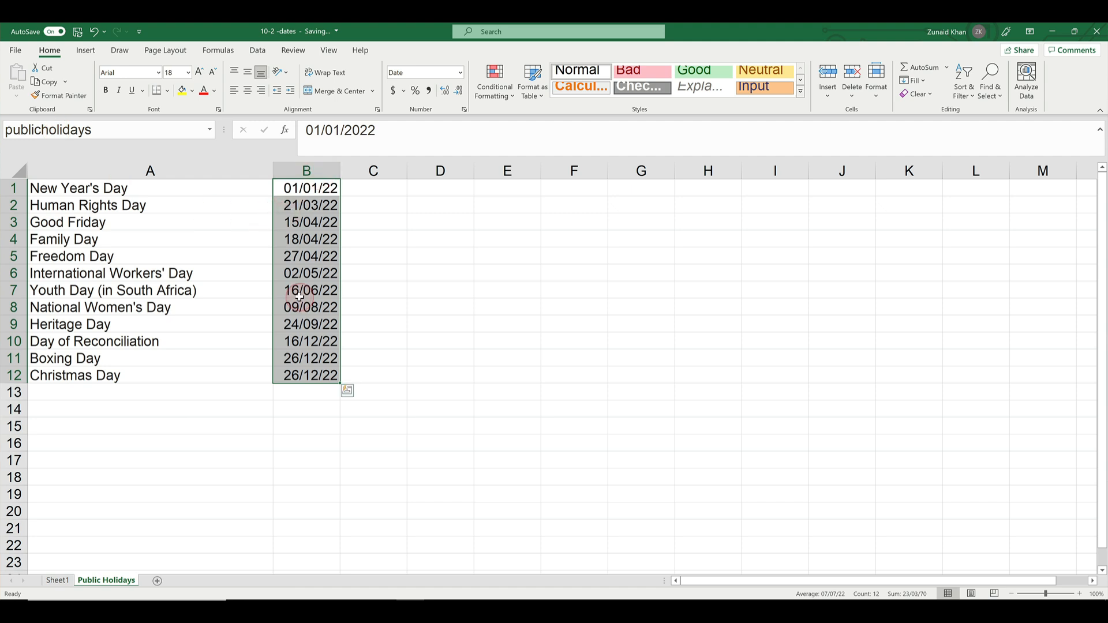
pyautogui.click(248, 427)
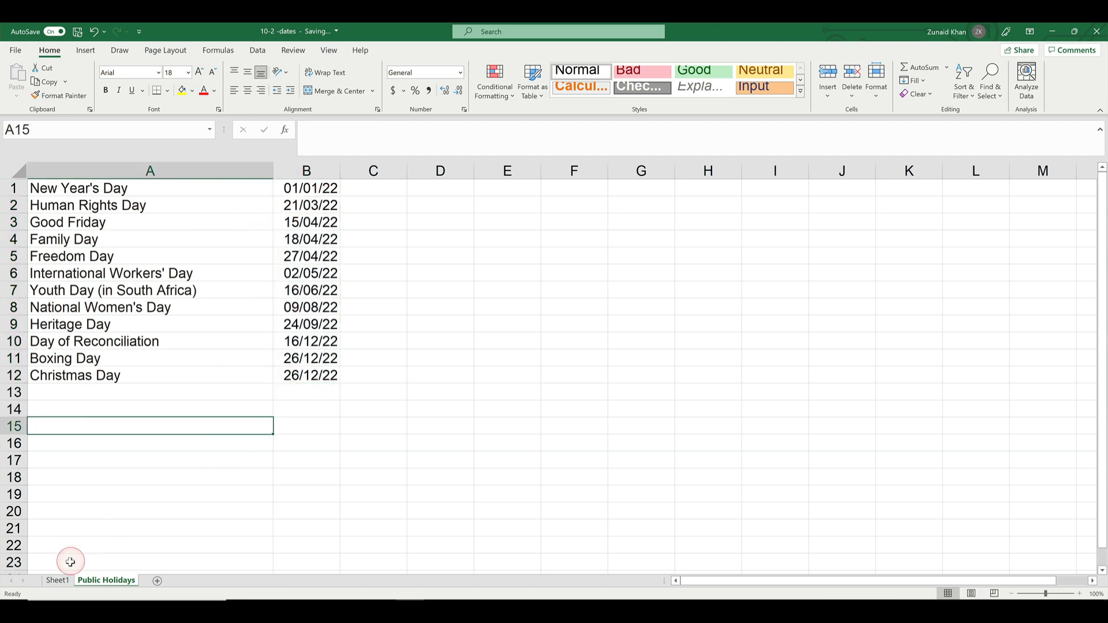
pyautogui.click(58, 579)
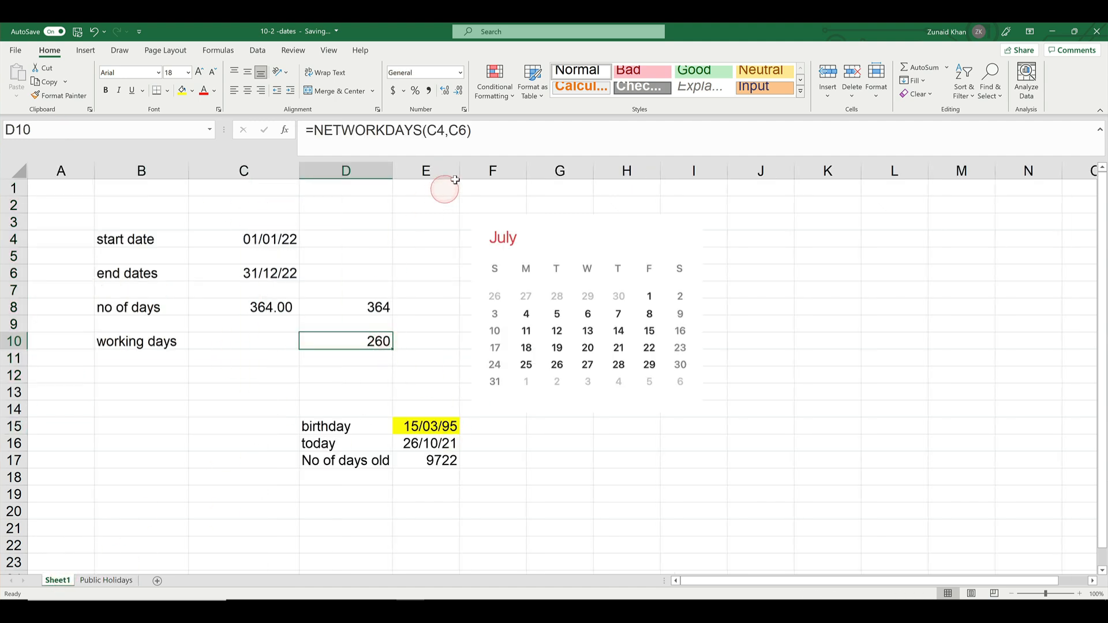
# Add the publicholidays range as the holidays argument of the NETWORKDAYS formula in D10
pyautogui.click(464, 128)
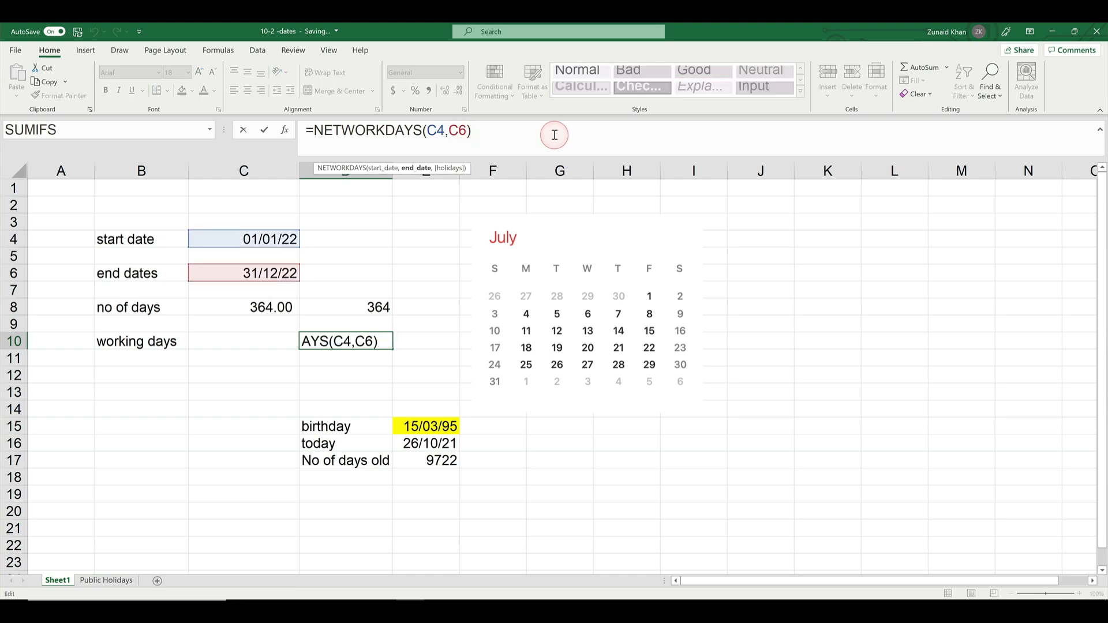
pyautogui.write('pub')
pyautogui.press('Tab')
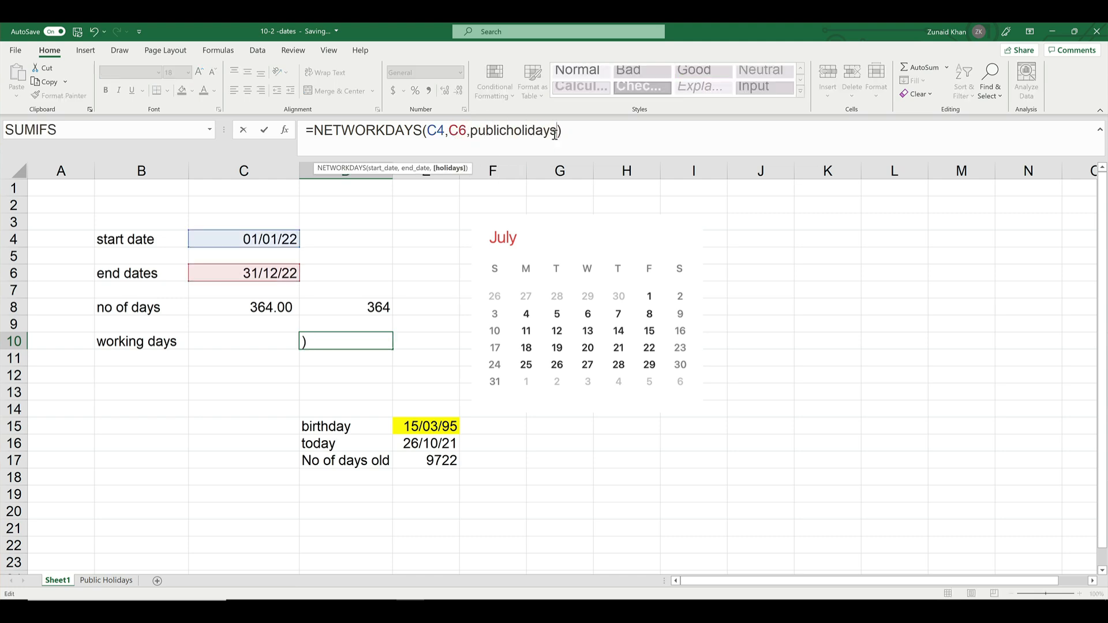
pyautogui.write(')')
pyautogui.press('Return')
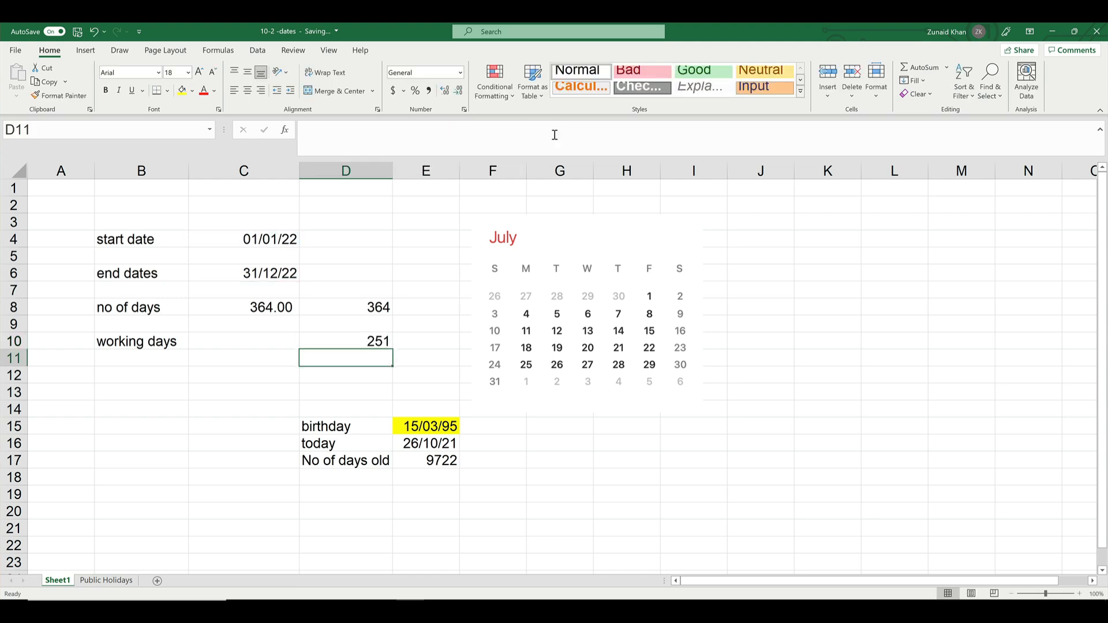
pyautogui.press('Up')
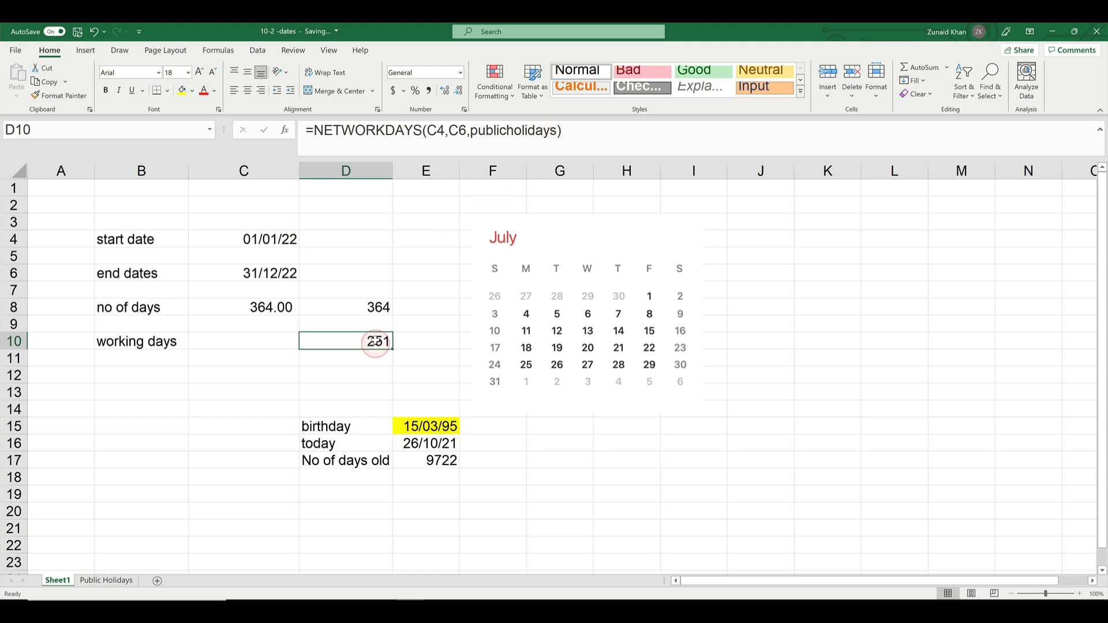
# Compare the holiday dates on the Public Holidays sheet with the working days result in D10 of Sheet1
pyautogui.click(114, 582)
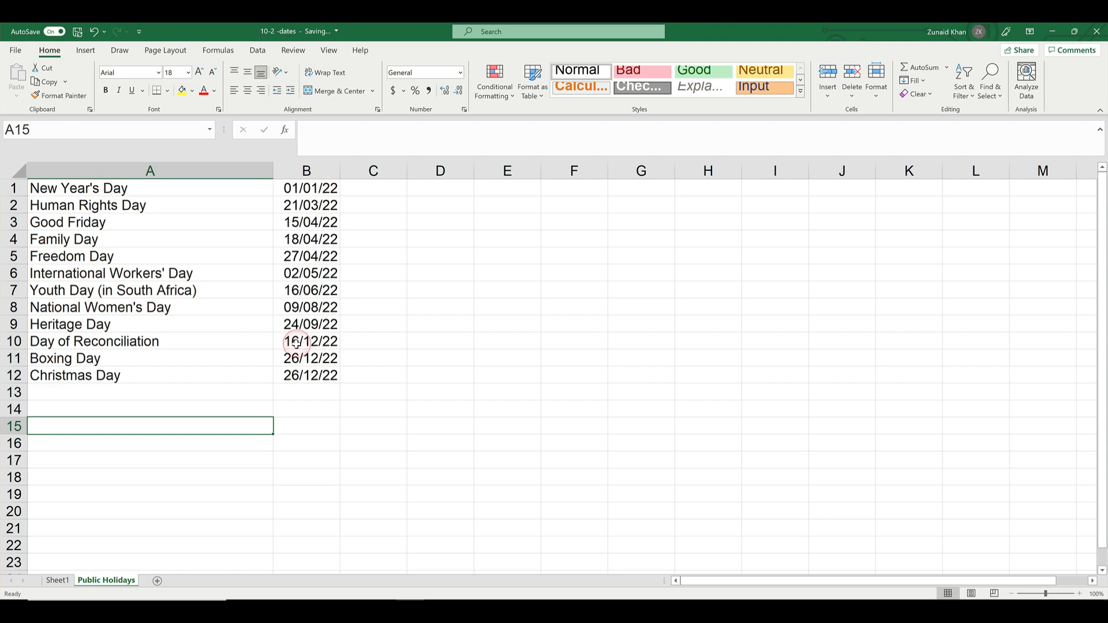
pyautogui.click(58, 580)
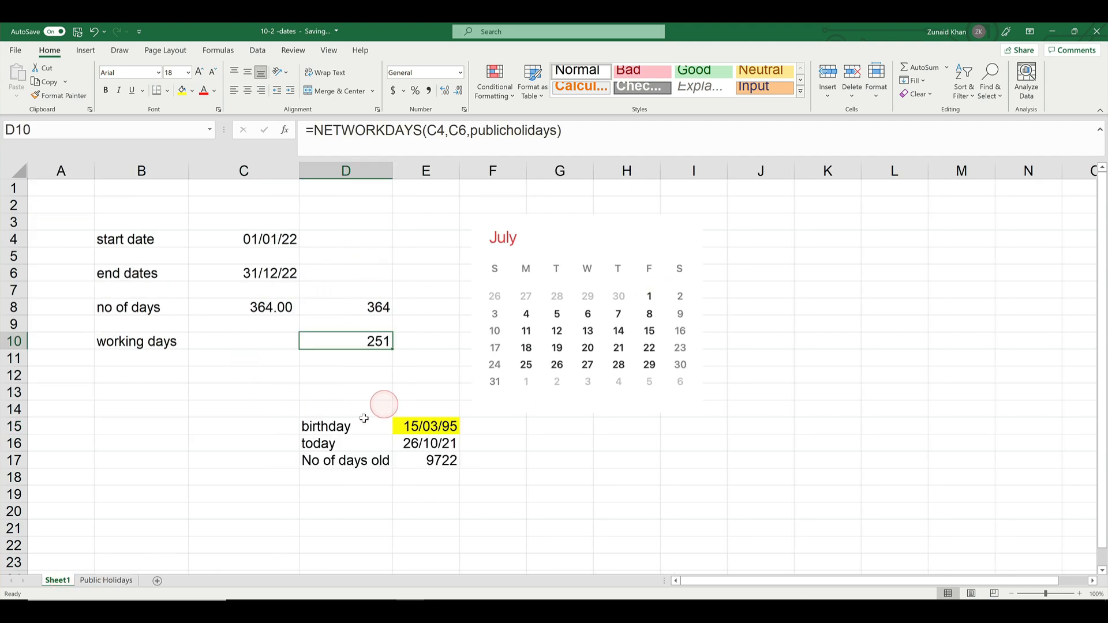
pyautogui.click(106, 581)
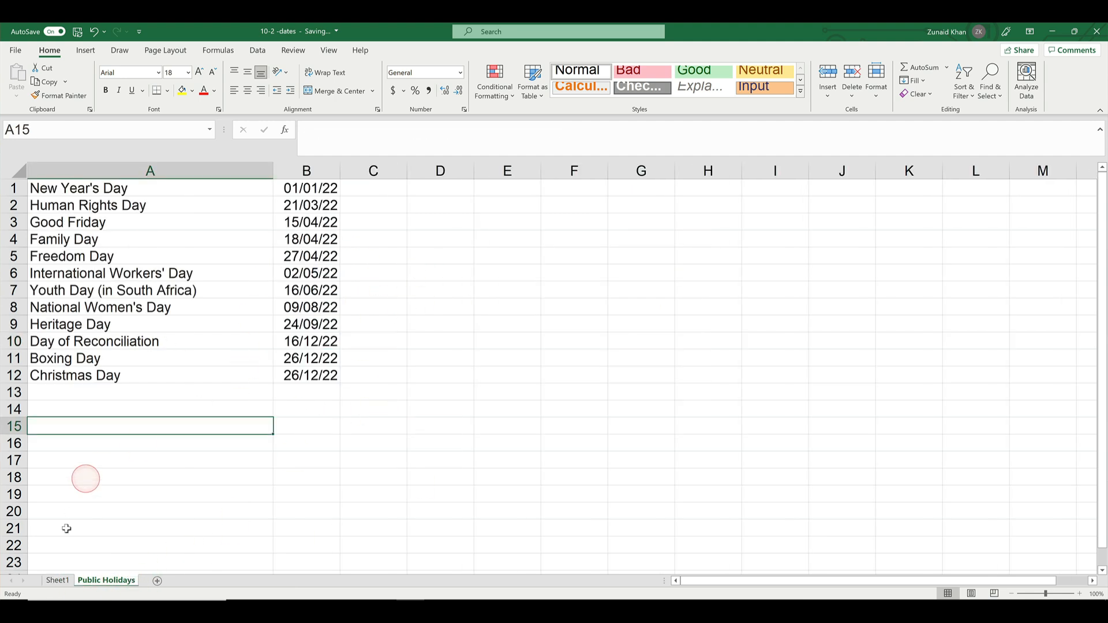
pyautogui.click(58, 581)
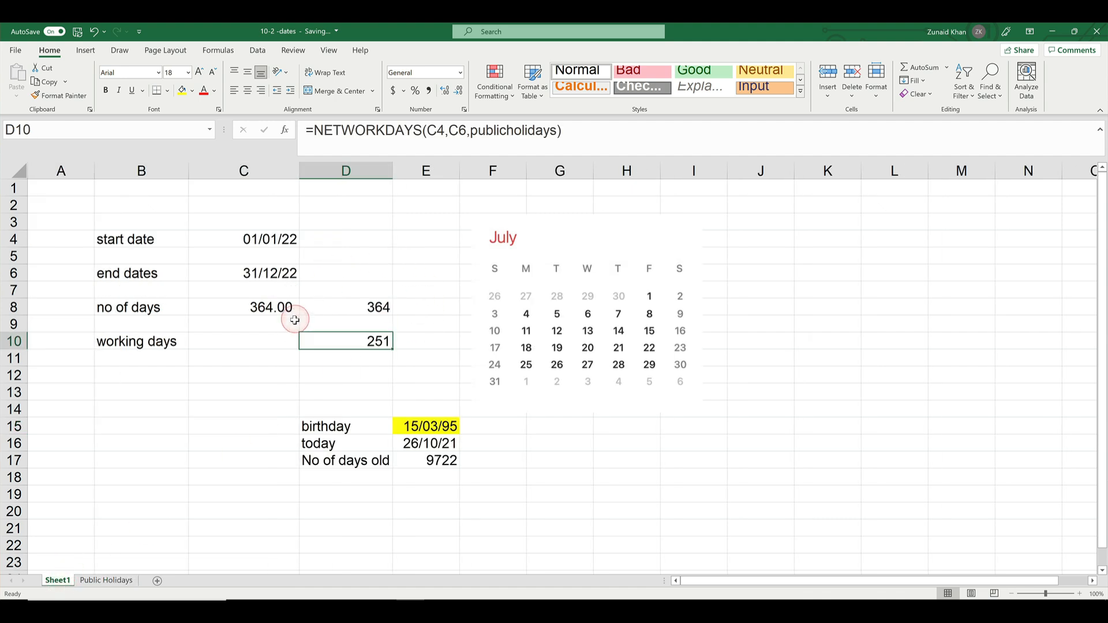
pyautogui.click(106, 581)
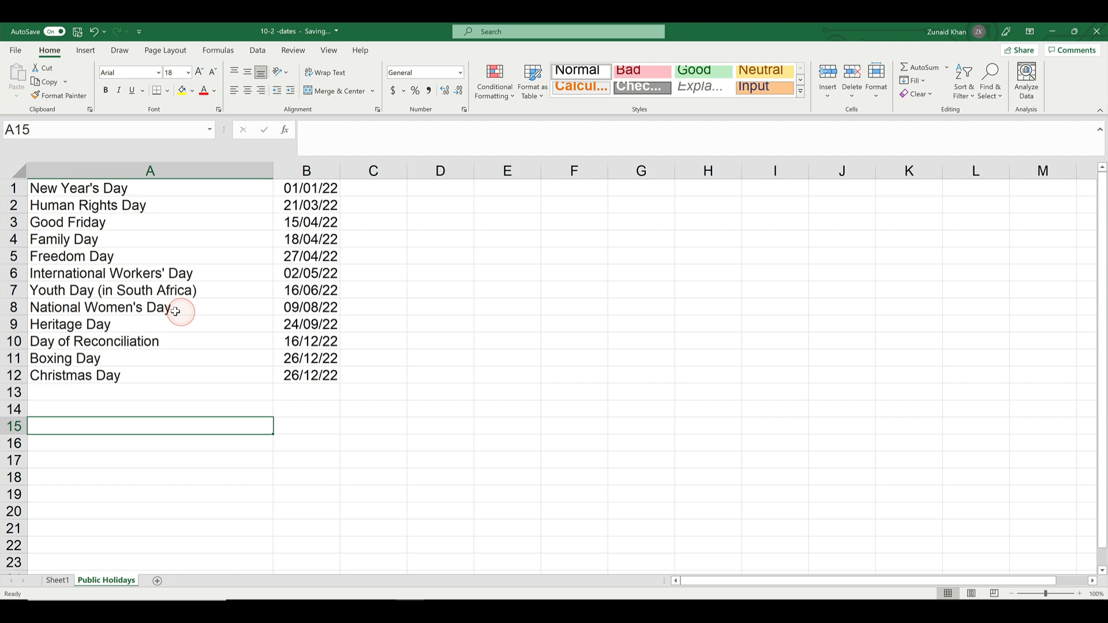
pyautogui.click(309, 289)
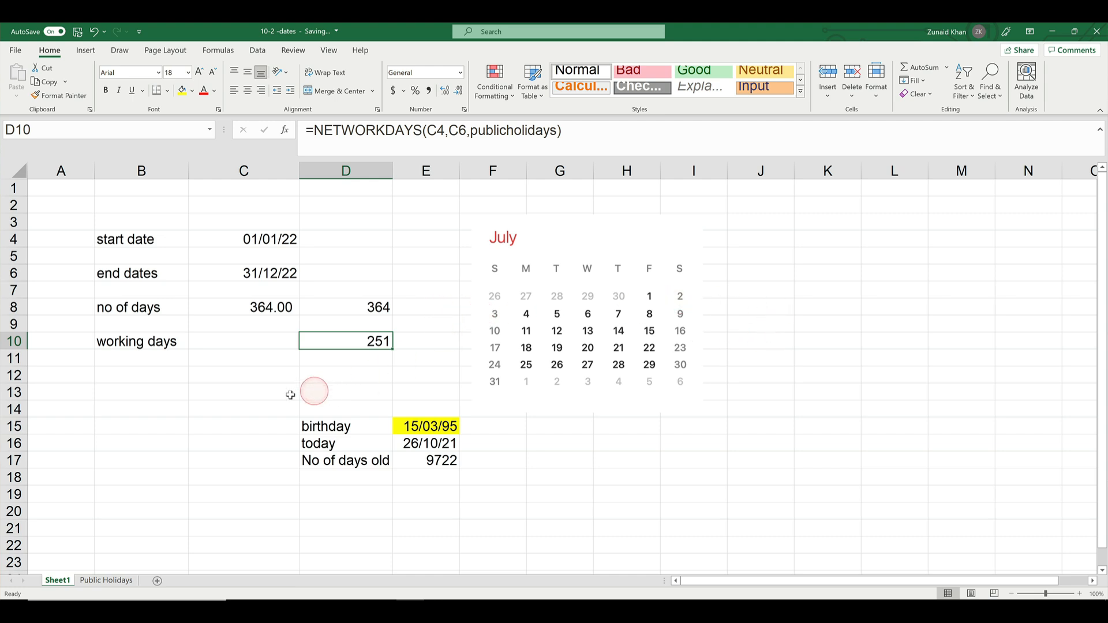
# Start a NETWORKDAYS.INTL formula in D11 of Sheet1, below the existing working days result
pyautogui.click(144, 369)
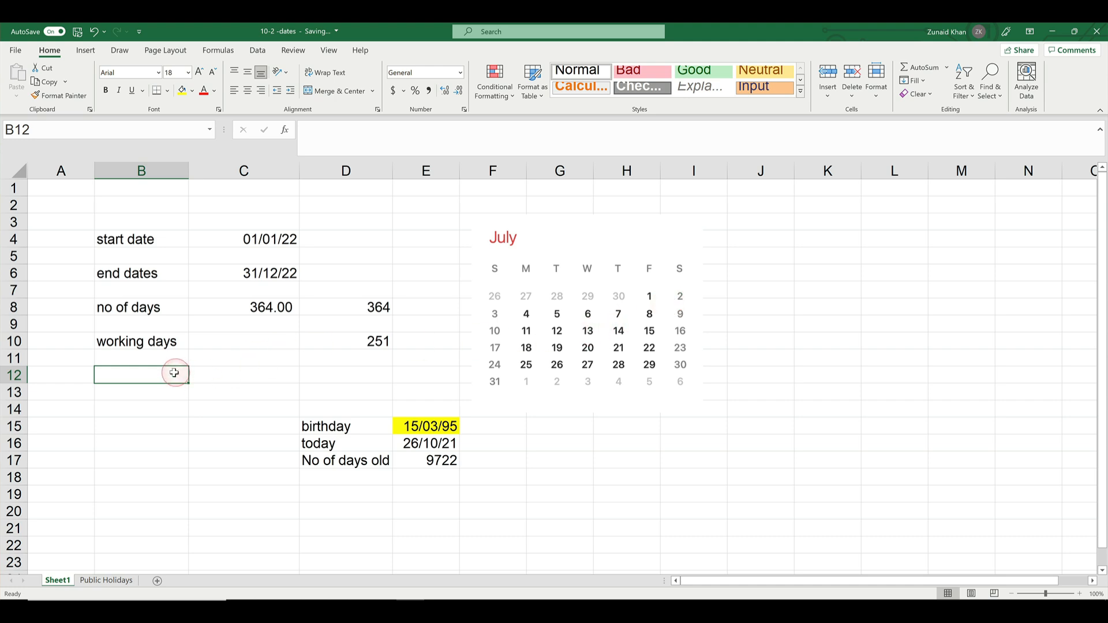
pyautogui.click(349, 363)
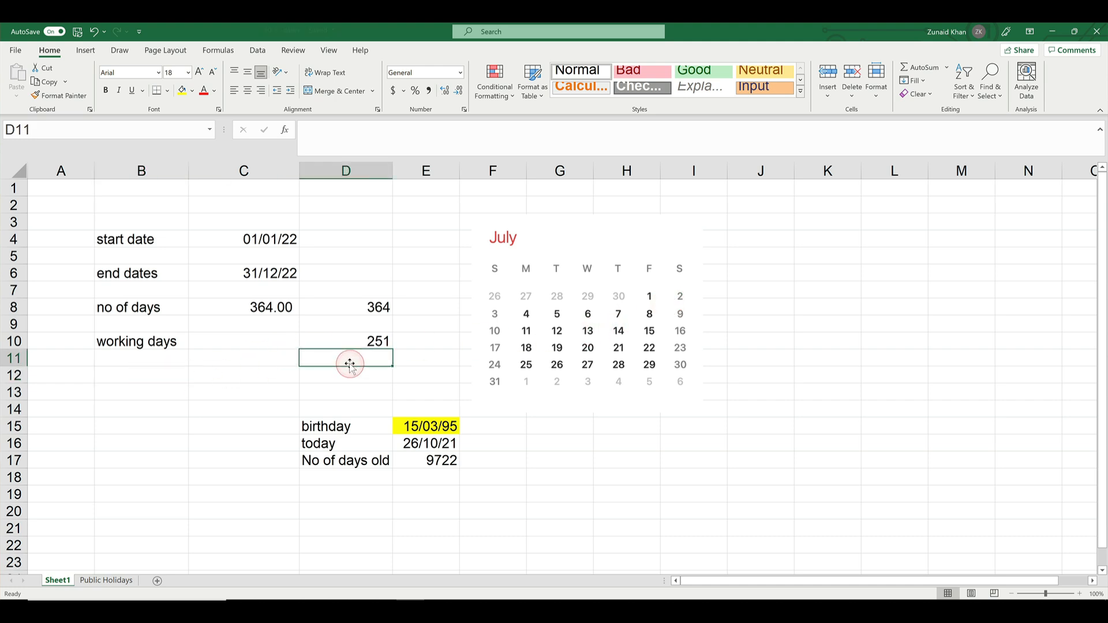
pyautogui.write('neet')
pyautogui.press('BackSpace')
pyautogui.press('BackSpace')
pyautogui.press('BackSpace')
pyautogui.press('BackSpace')
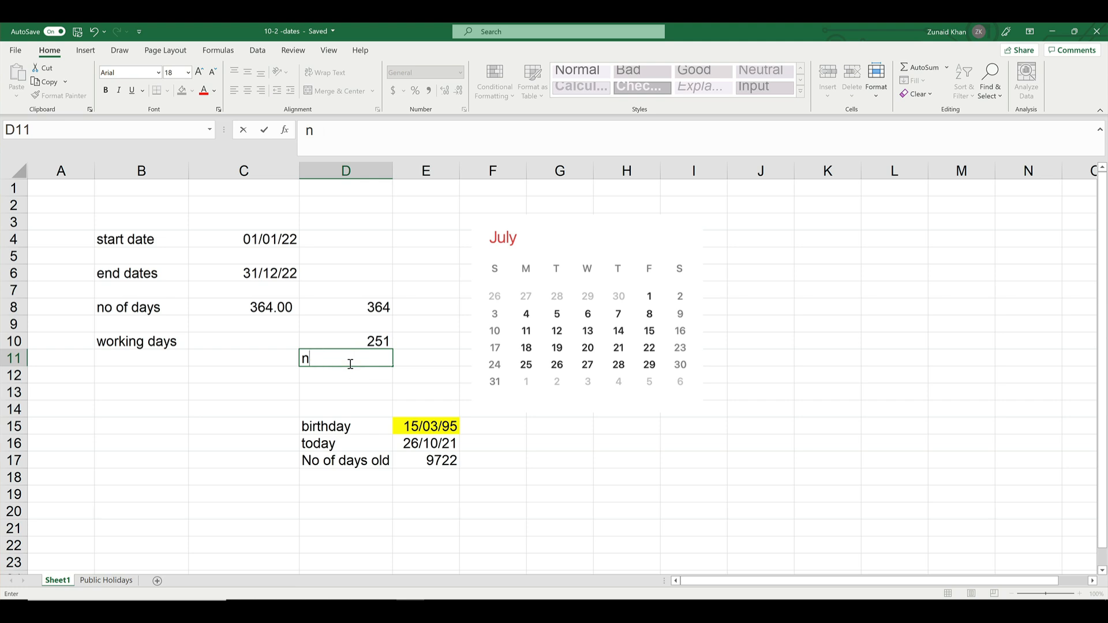
pyautogui.write('=netw')
pyautogui.press('Down')
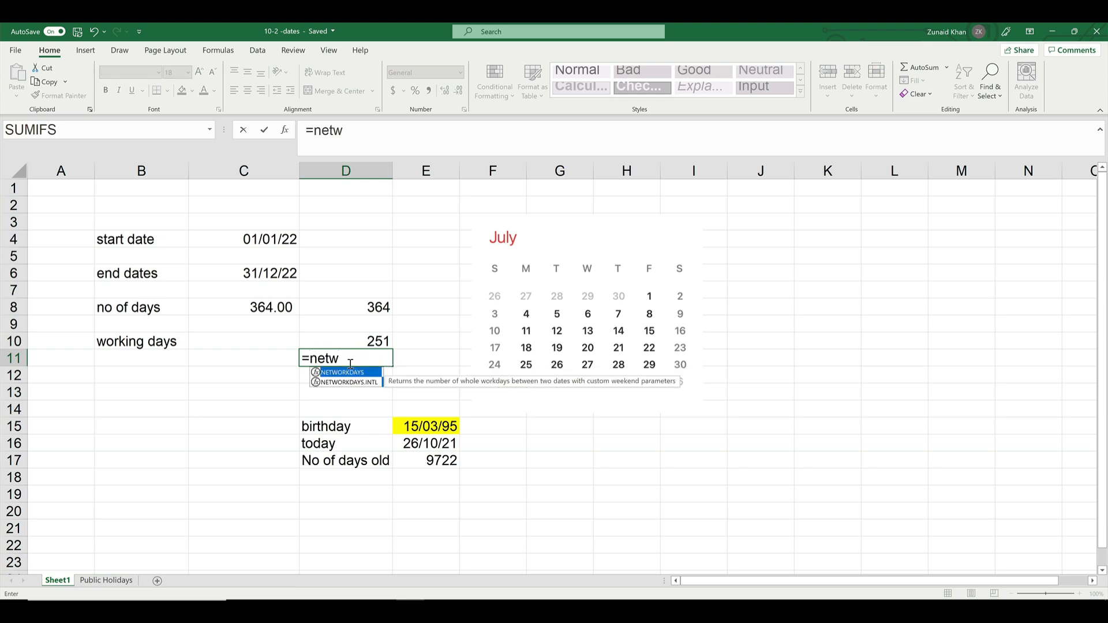
pyautogui.click(382, 390)
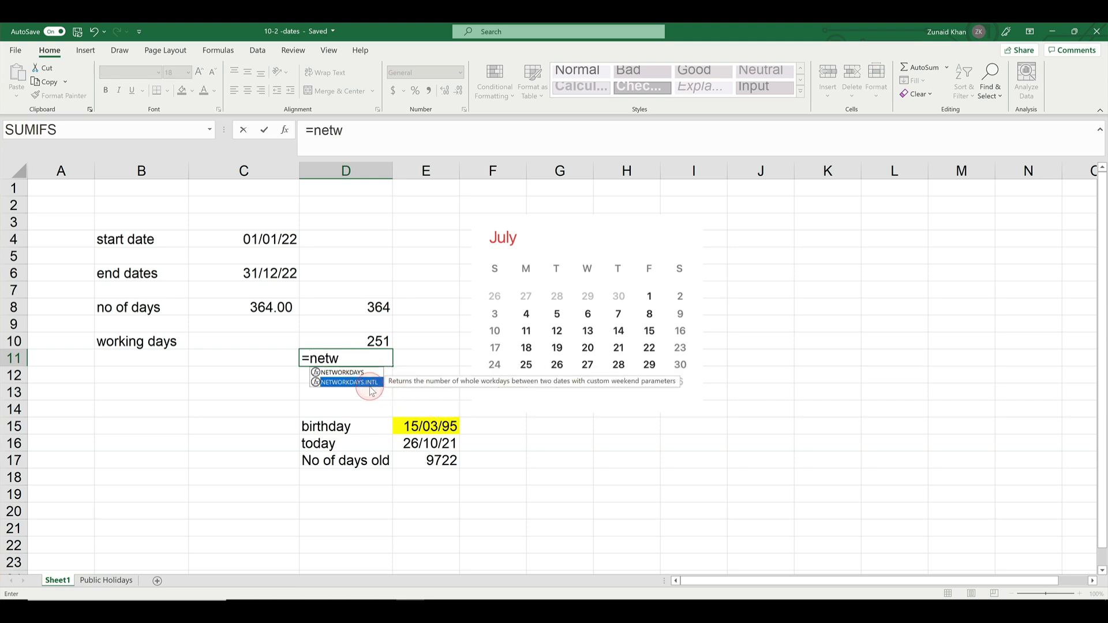
pyautogui.doubleClick(370, 383)
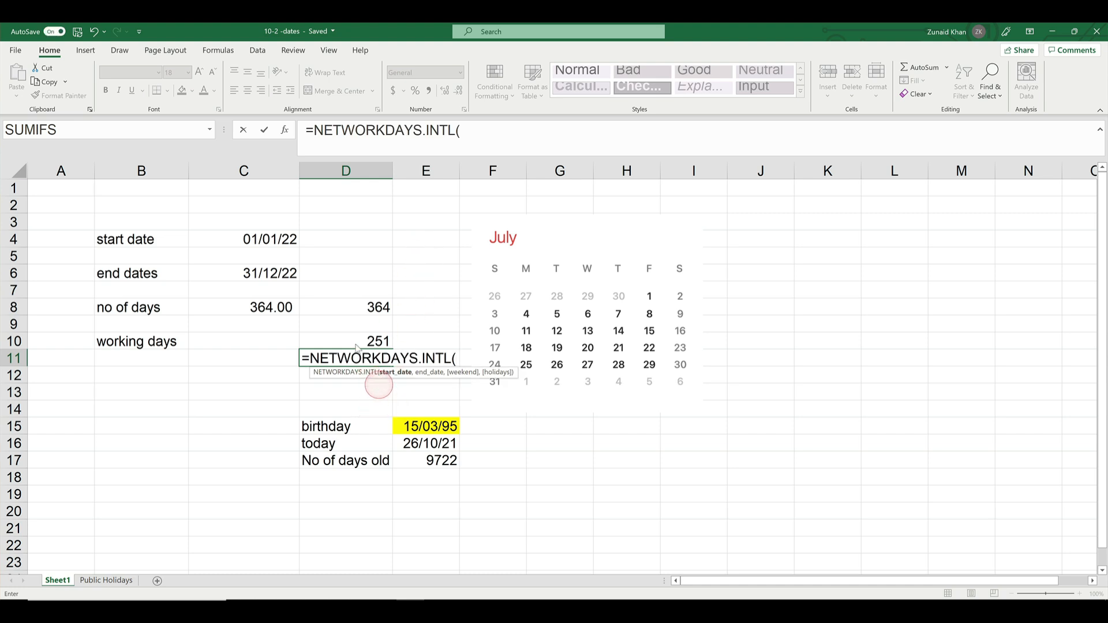
# Use C4 as the start date and C6 as the end date in the NETWORKDAYS.INTL formula
pyautogui.click(246, 238)
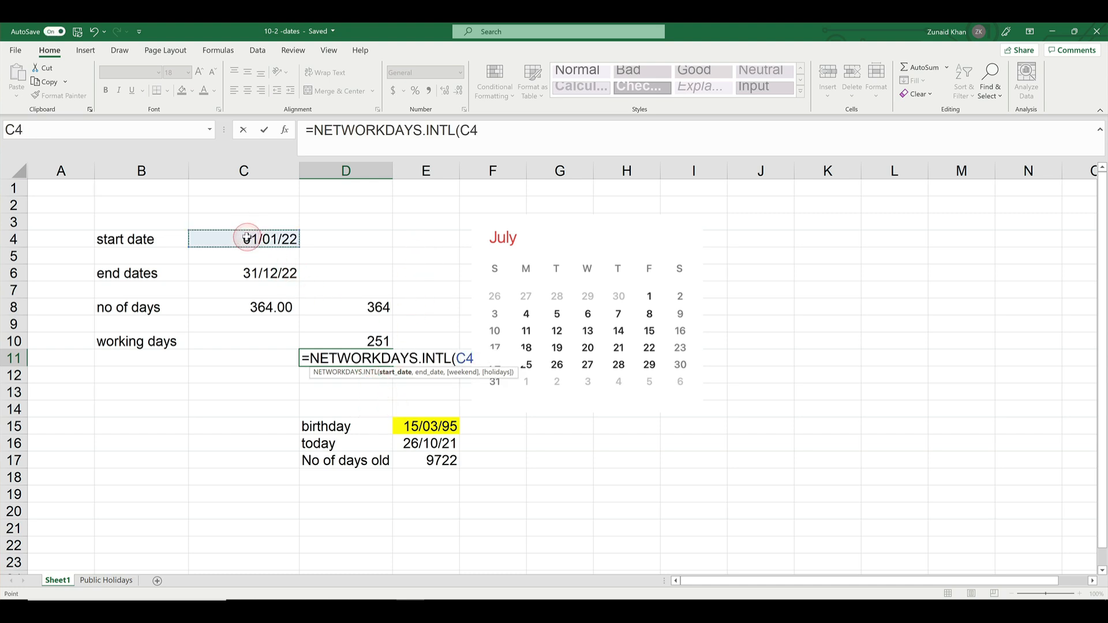
pyautogui.write(',')
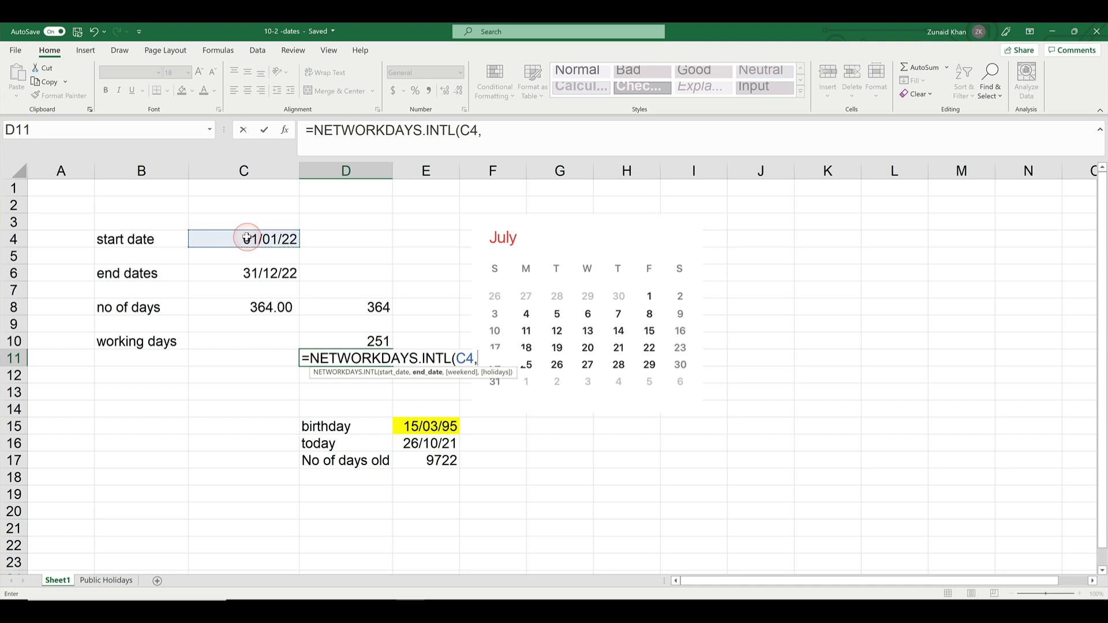
pyautogui.click(235, 273)
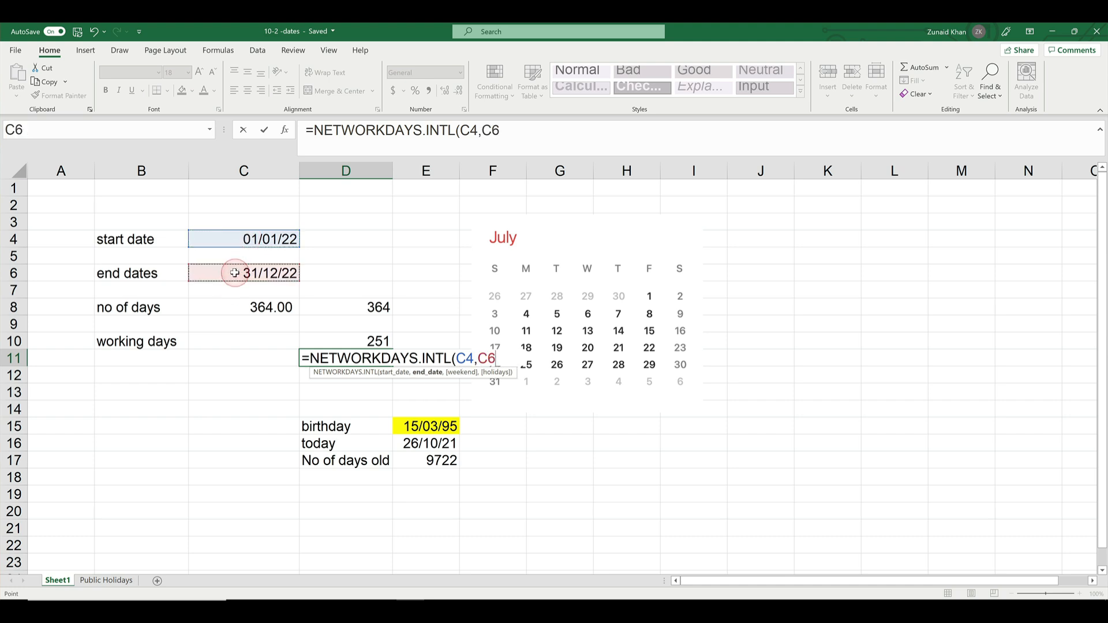
pyautogui.write(',')
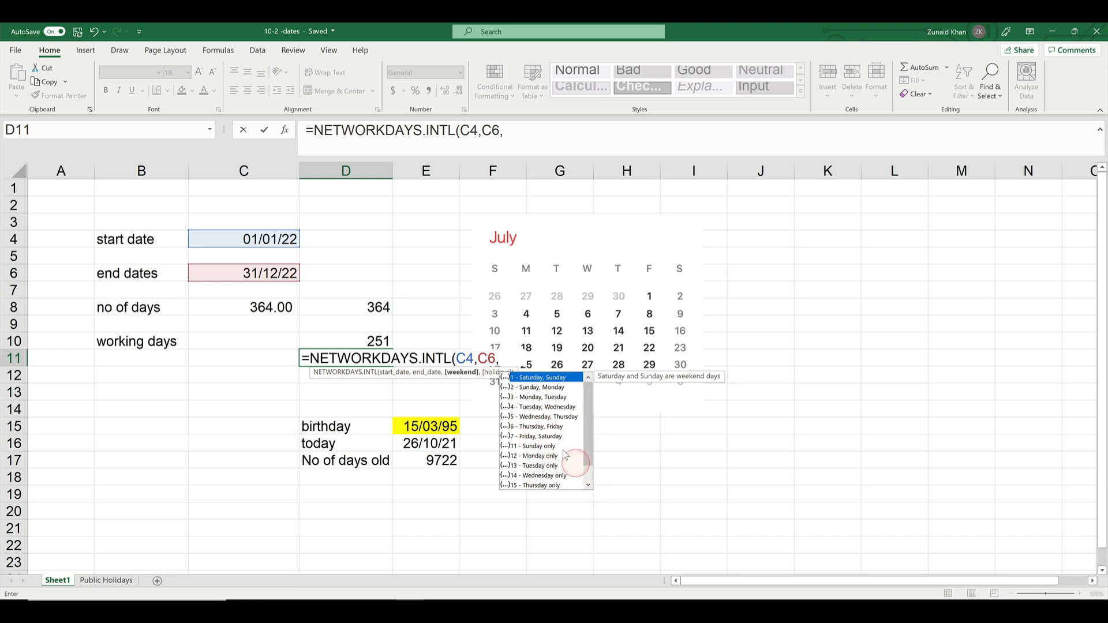
# Complete the D11 formula with weekend option 7 (Friday, Saturday) and publicholidays as the holidays argument
pyautogui.doubleClick(548, 434)
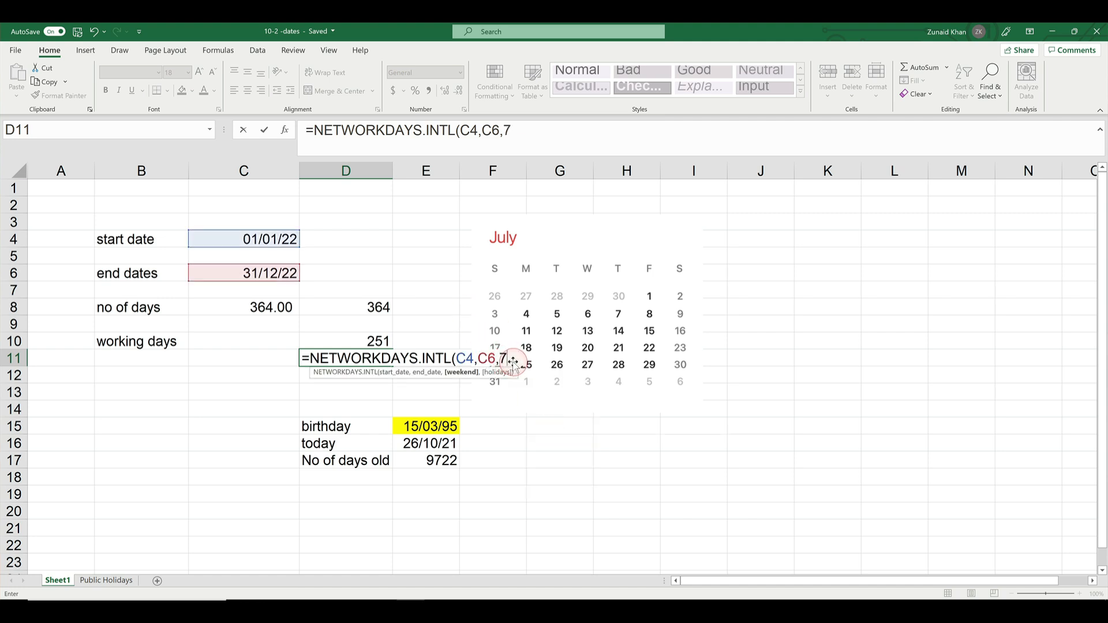
pyautogui.write(',')
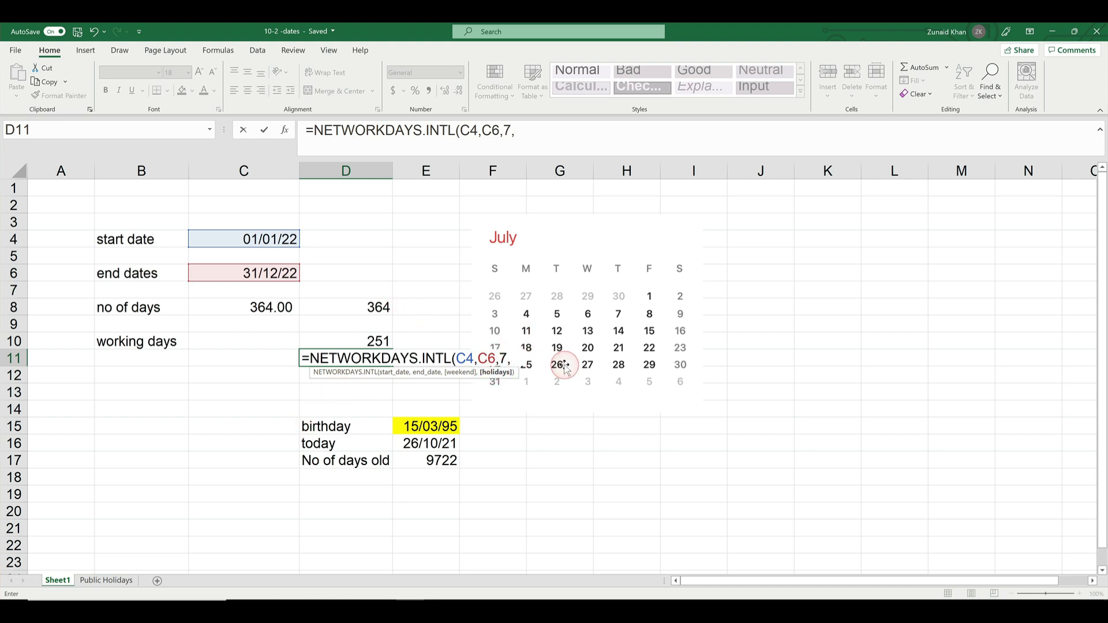
pyautogui.write('publicholidays)')
pyautogui.press('Return')
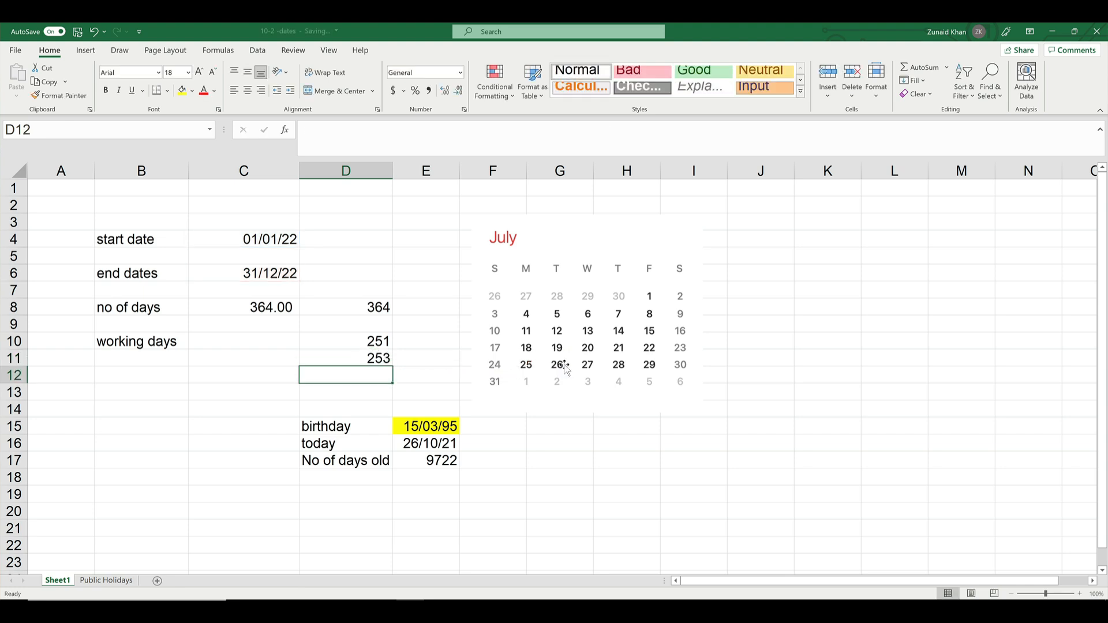
pyautogui.press('Up')
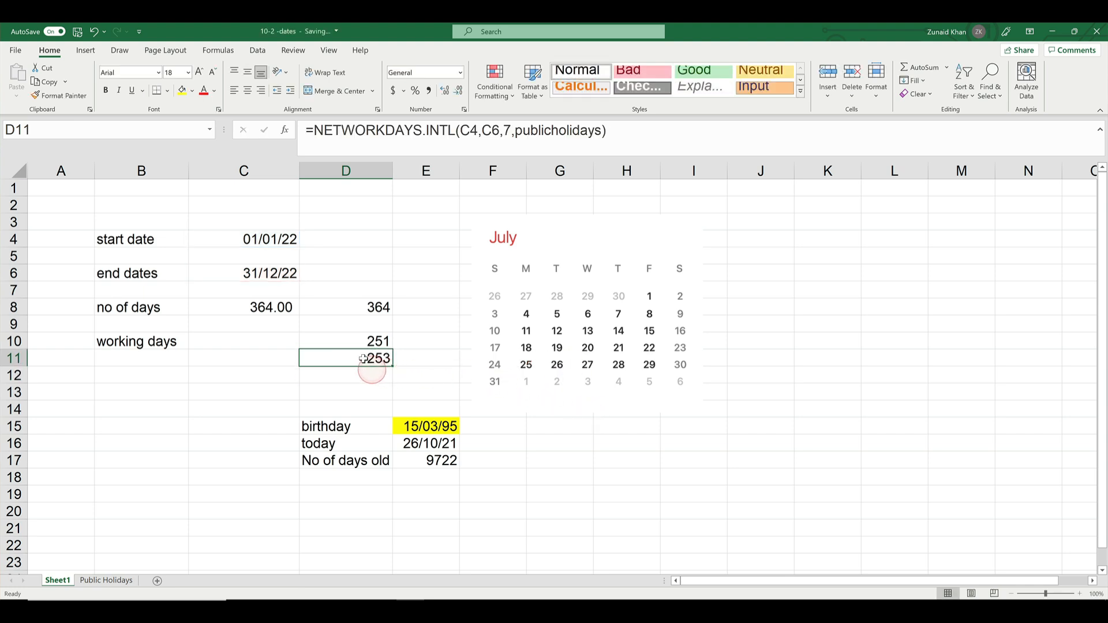